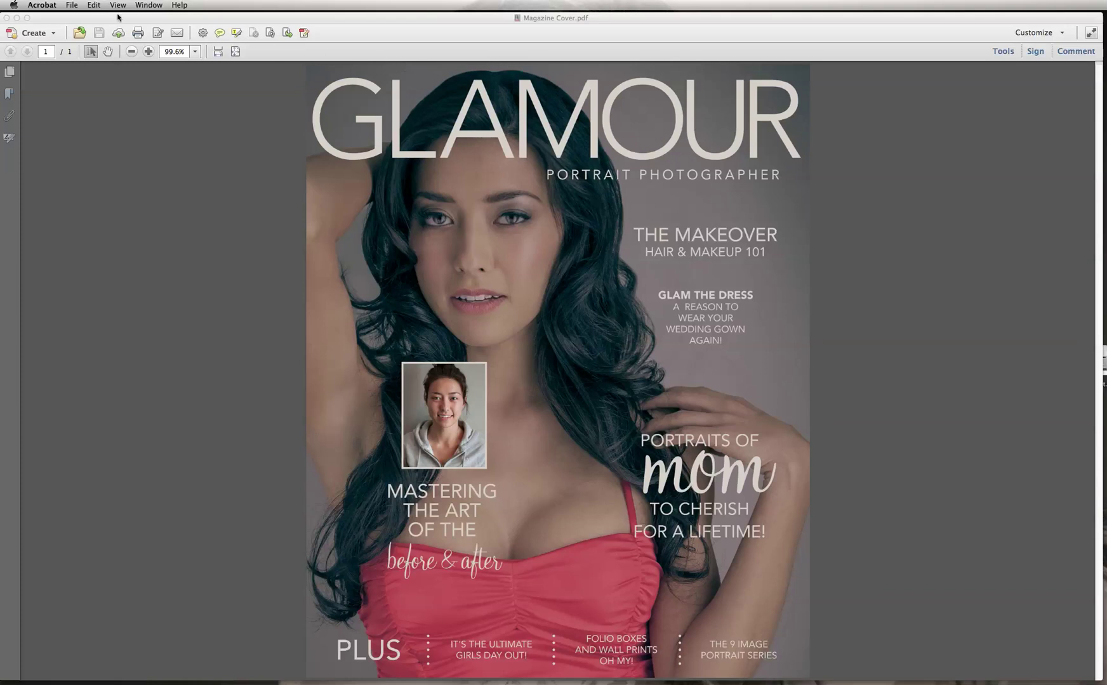
Start inserting pages from a file into Magazine Cover.pdf and browse to the PDFs folder on the Desktop
click(70, 6)
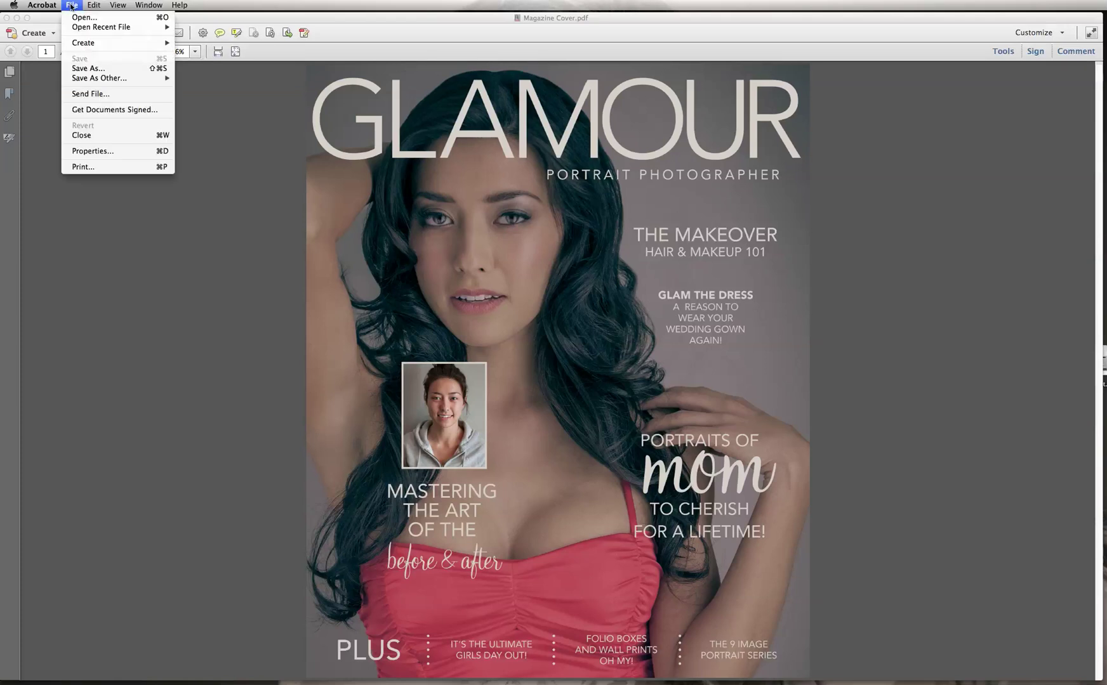
click(75, 5)
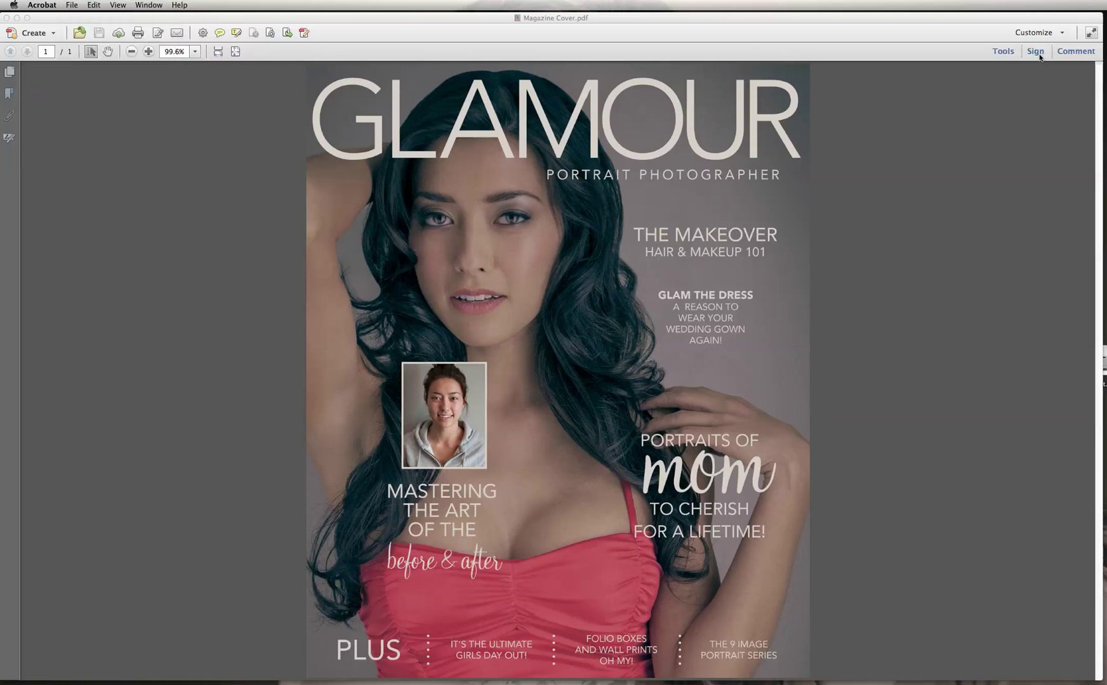
click(1004, 51)
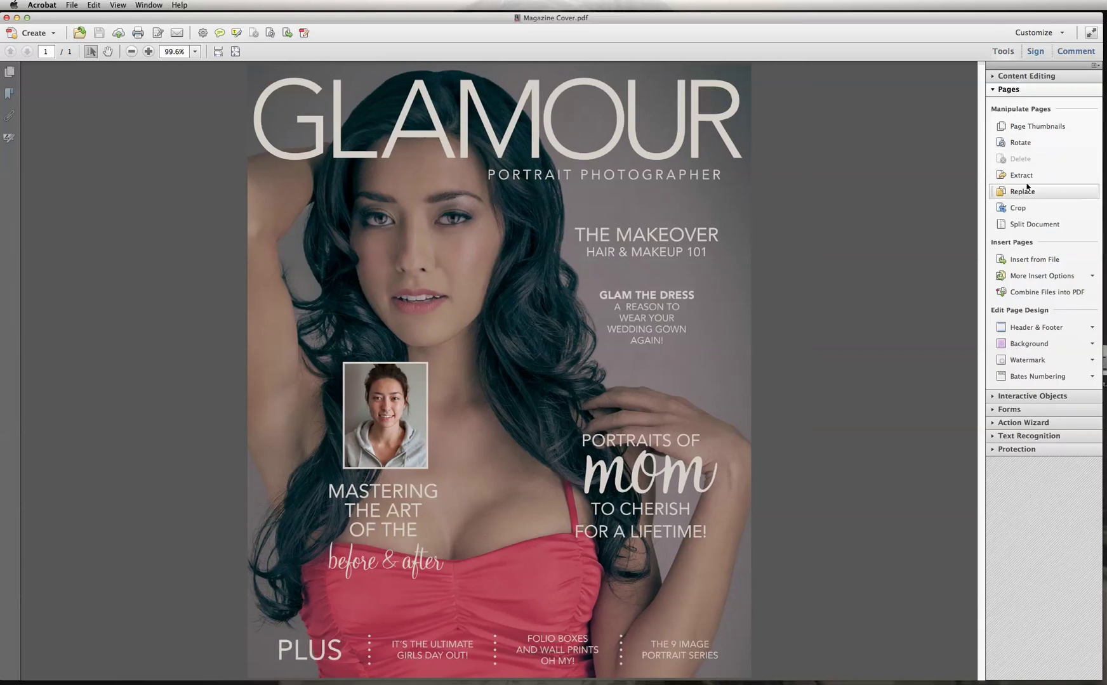
click(1028, 261)
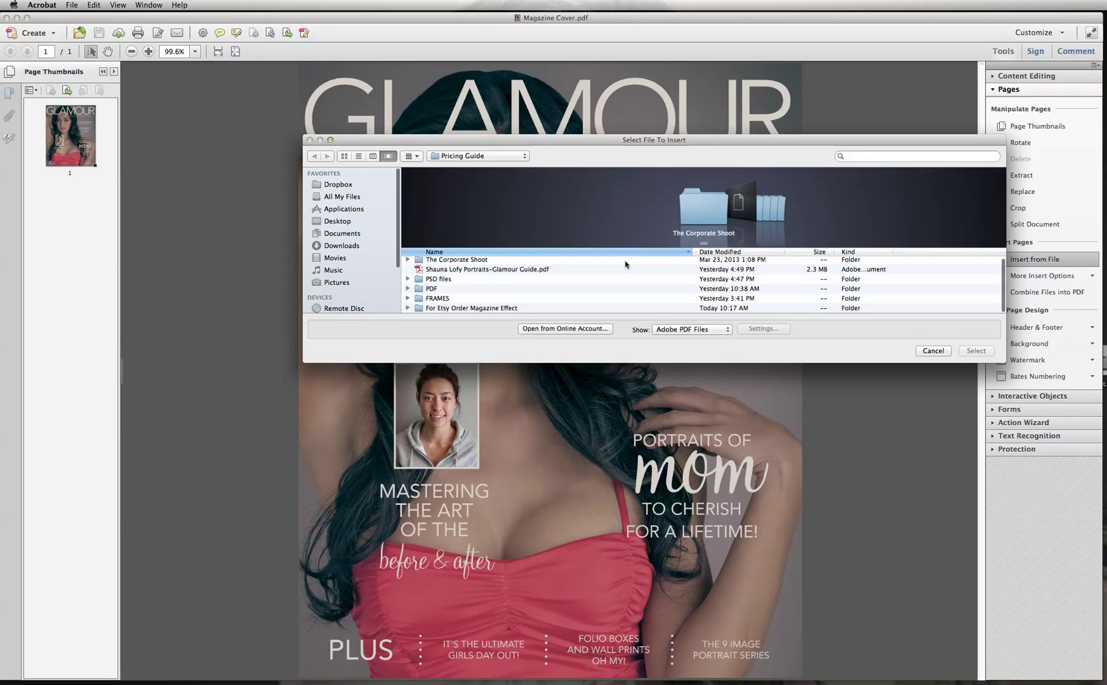
click(346, 222)
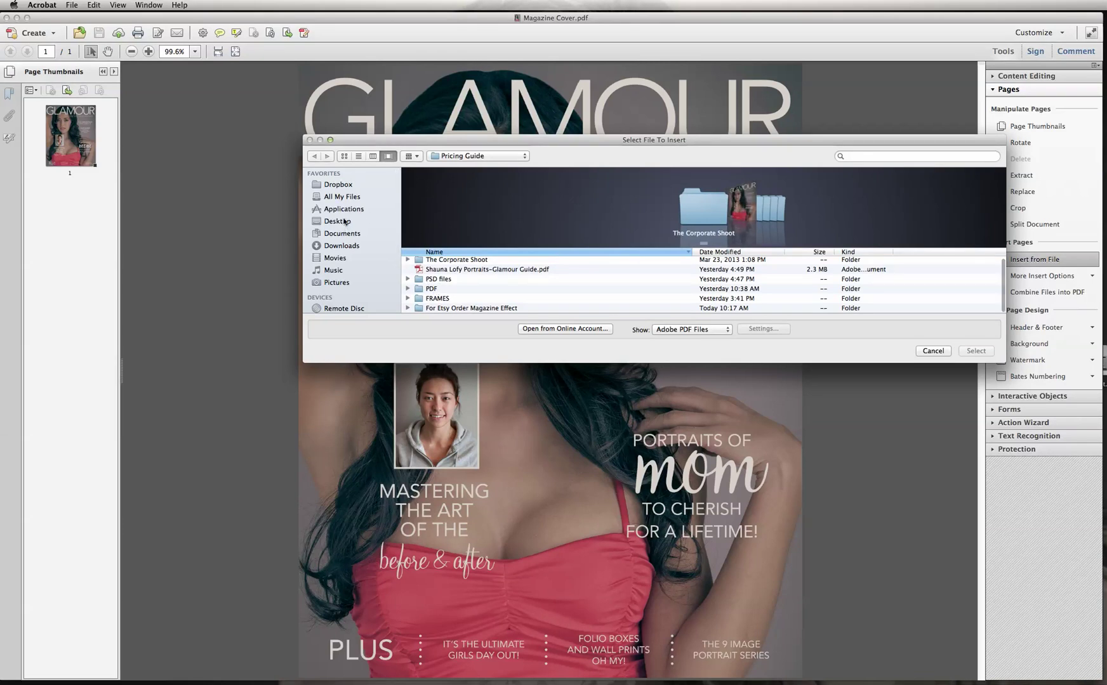
drag(998, 363, 886, 442)
scroll(480, 318, up, 10)
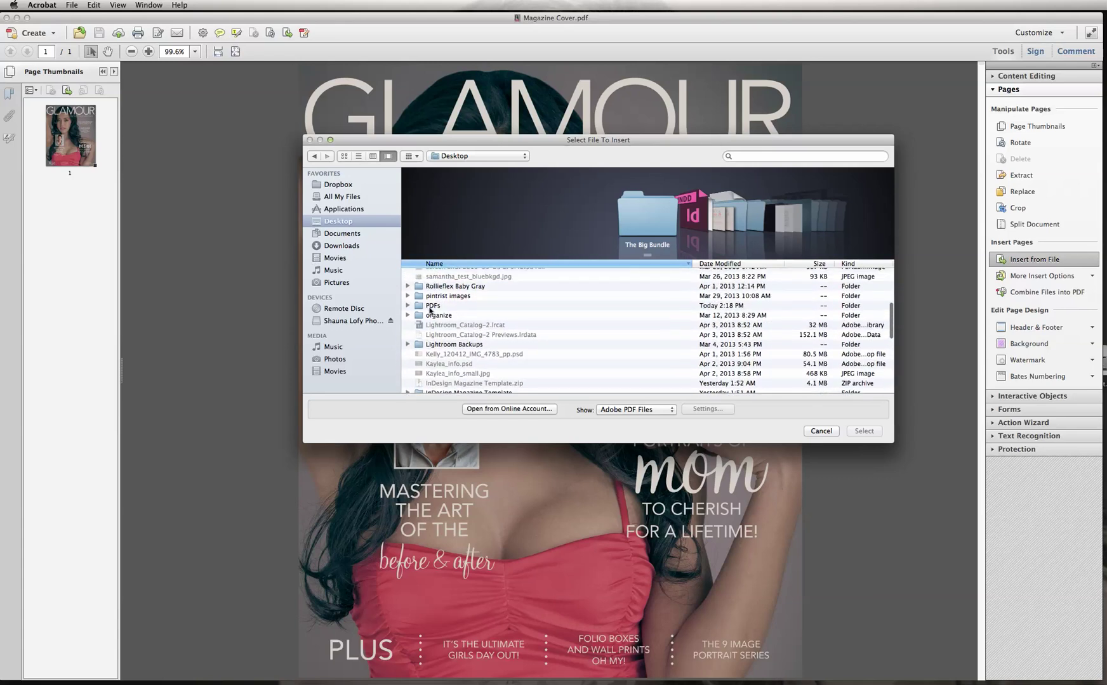
double_click(432, 307)
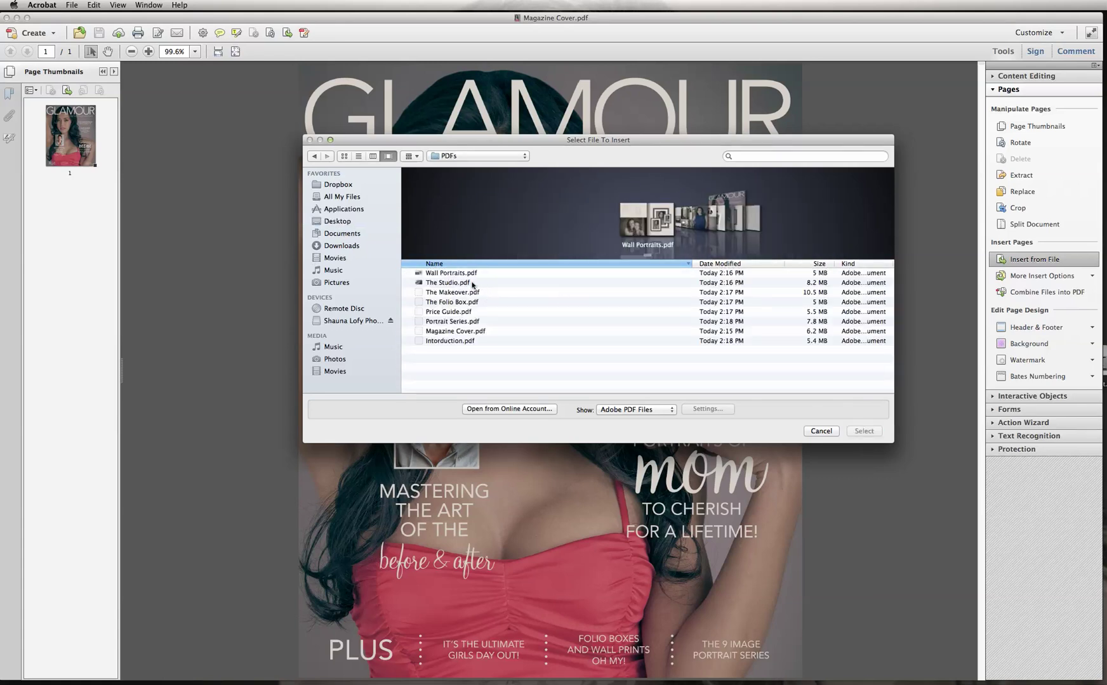
Choose every PDF in the folder except Magazine Cover.pdf as the files to insert
click(460, 342)
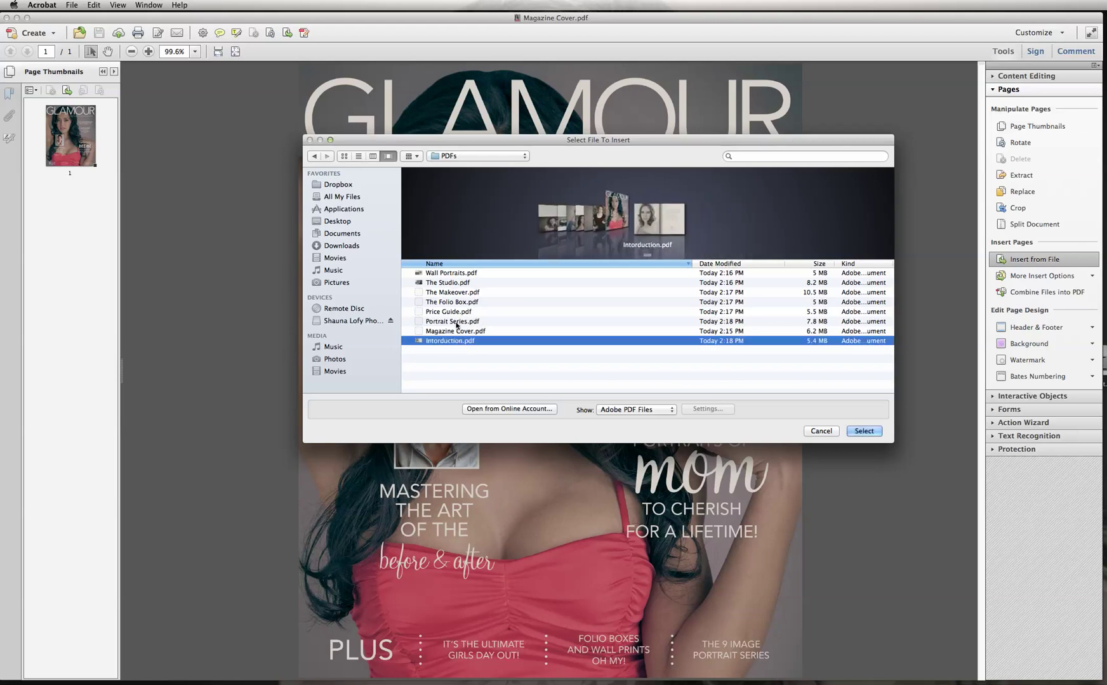
super+click(457, 322)
super+click(455, 311)
super+click(452, 302)
super+click(452, 292)
super+click(450, 283)
super+click(449, 274)
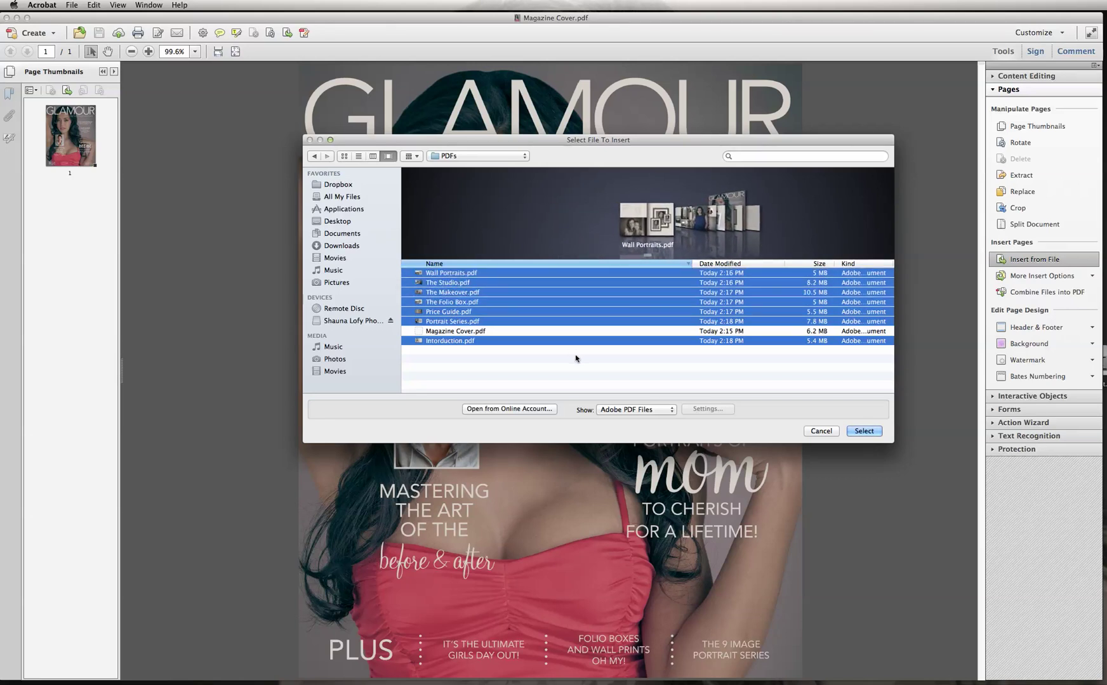
click(864, 431)
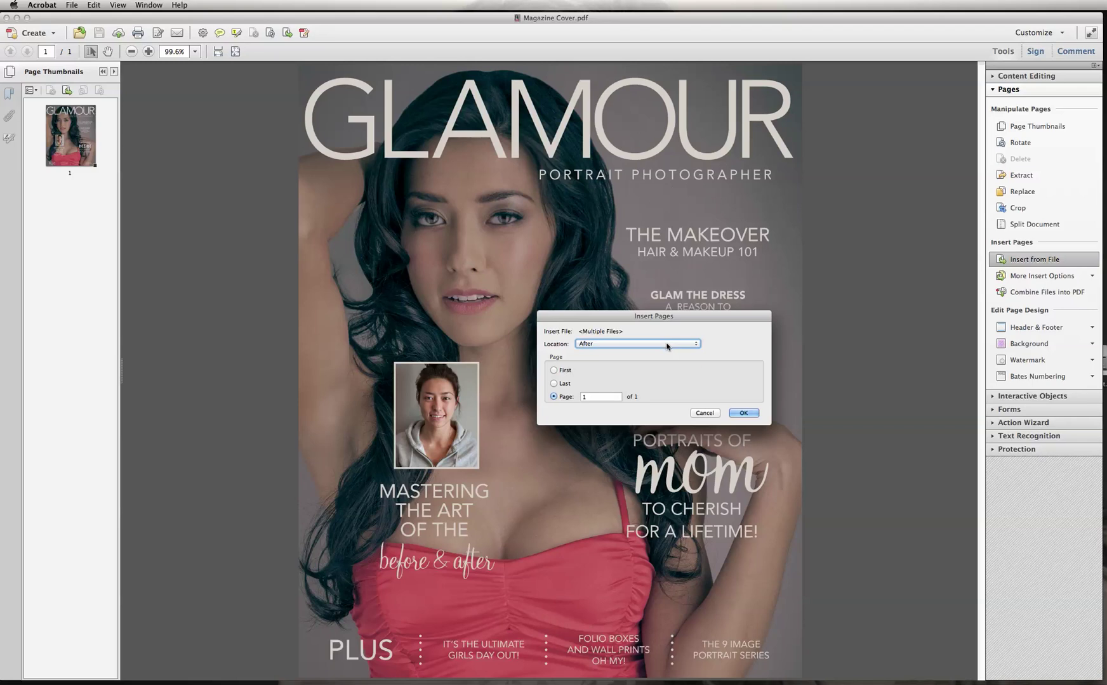
Insert the chosen files after page 1 of the document
click(667, 345)
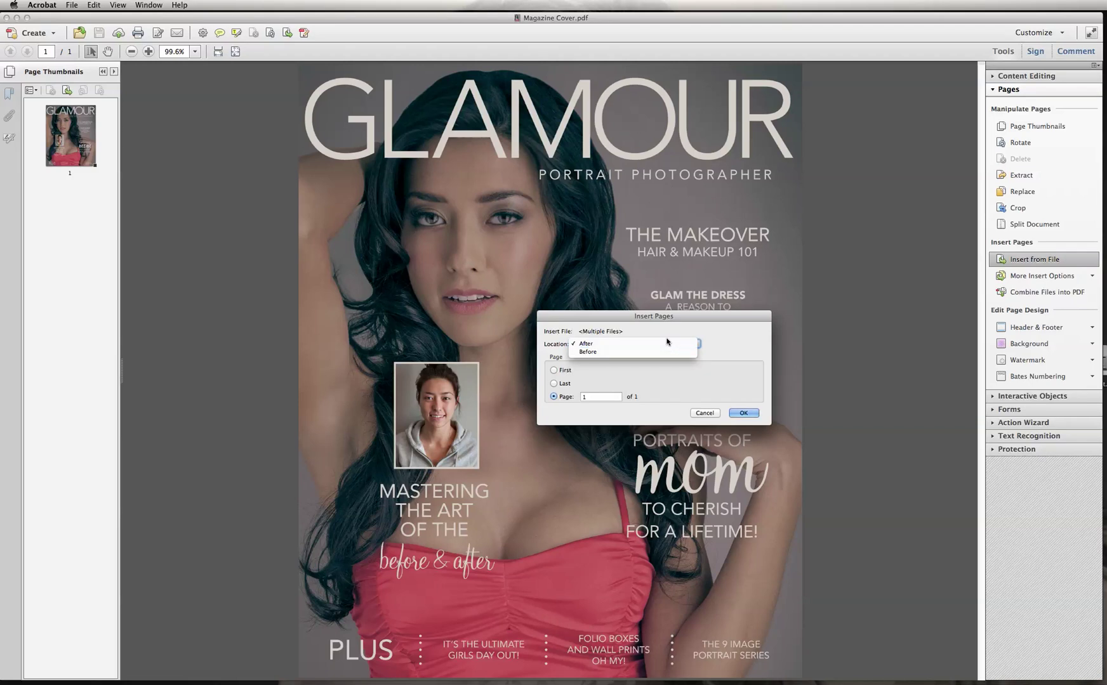
click(582, 344)
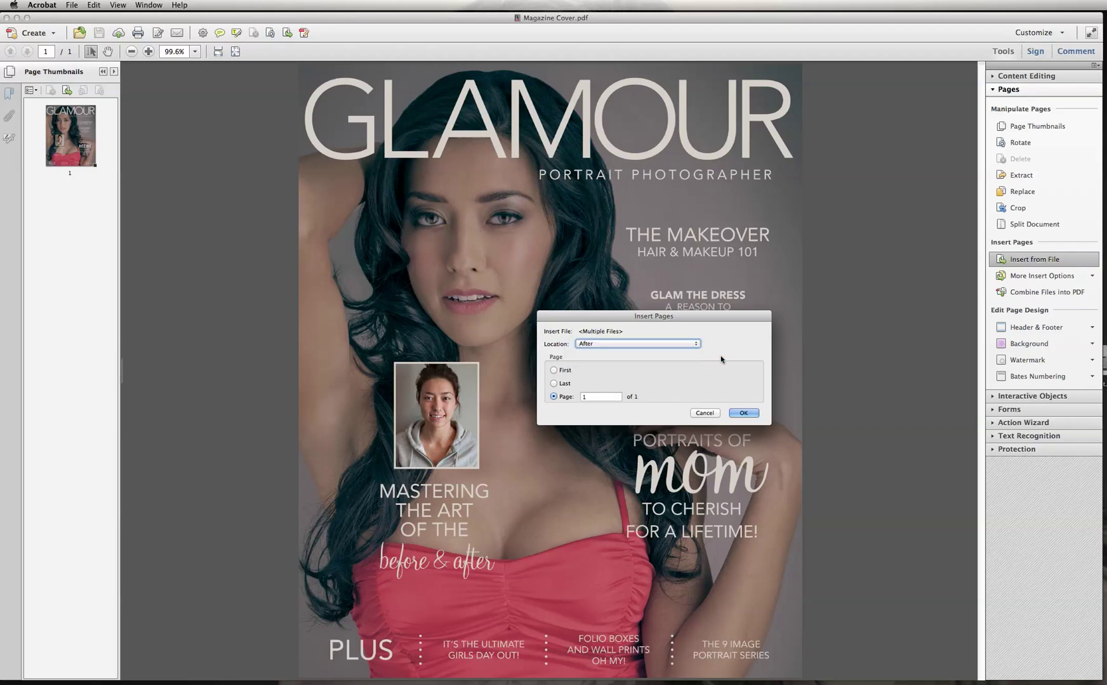
click(743, 413)
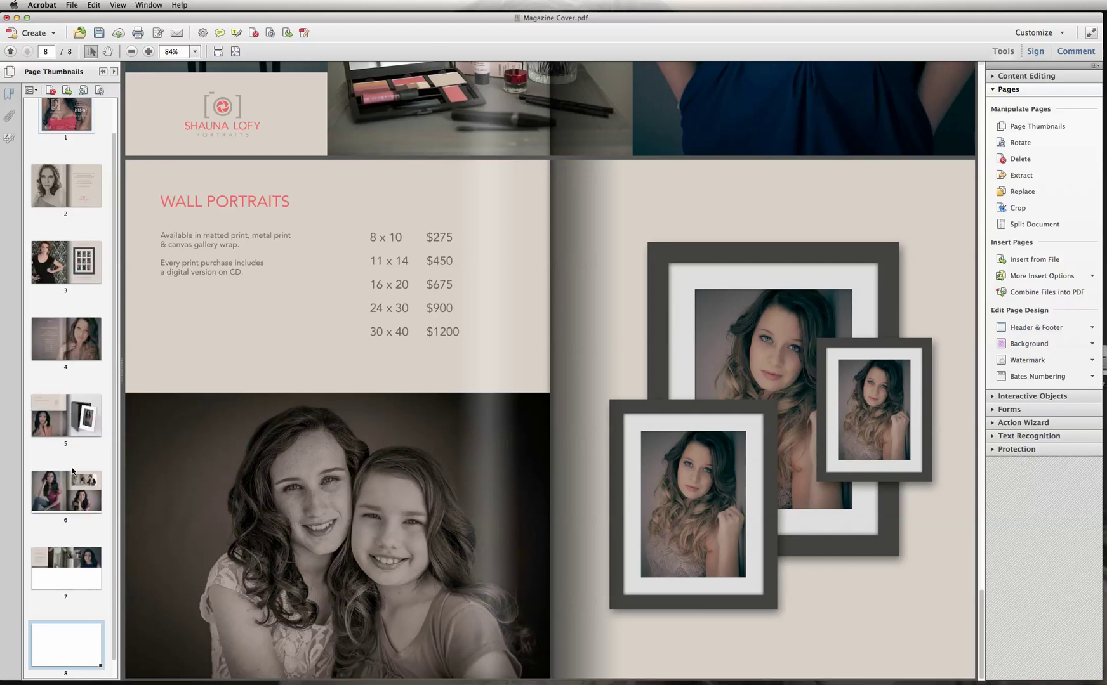
Move the price list spread from page 4 to the end and the studio spread to just before it
scroll(117, 305, up, 2)
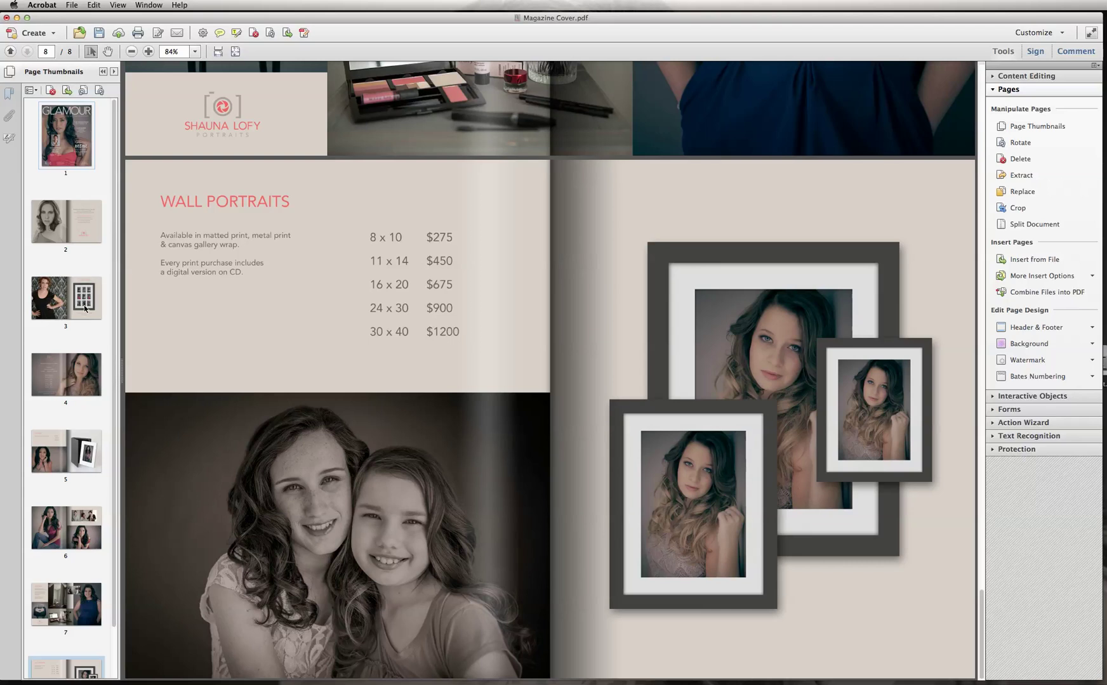
scroll(84, 309, down, 2)
drag(84, 336, 87, 635)
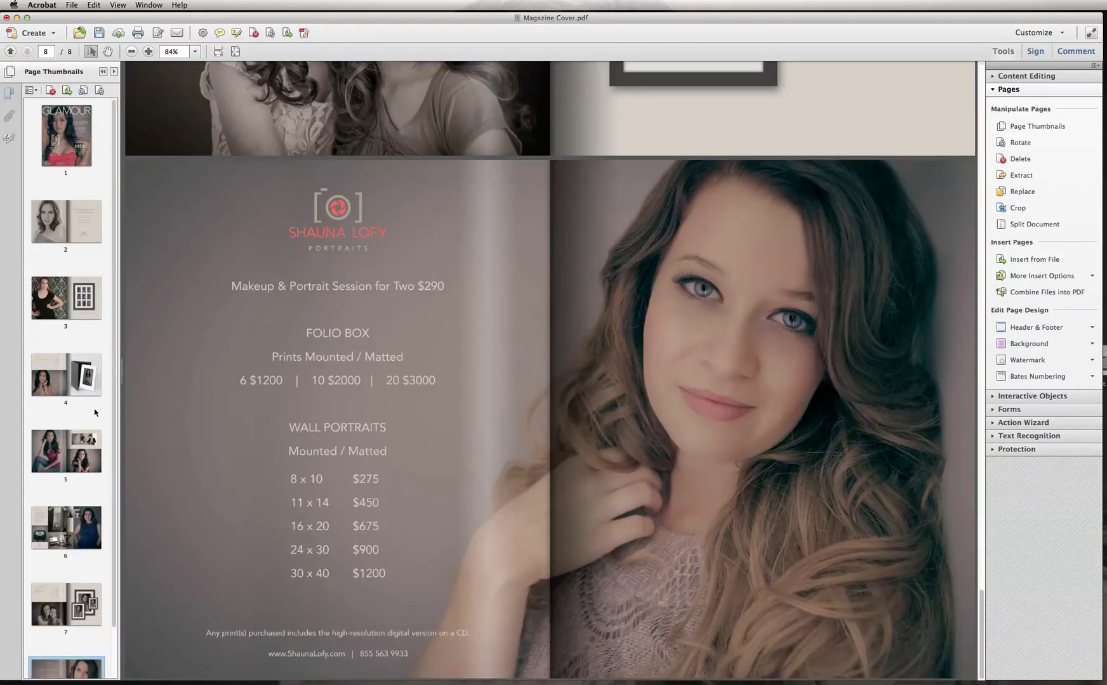
drag(78, 528, 78, 622)
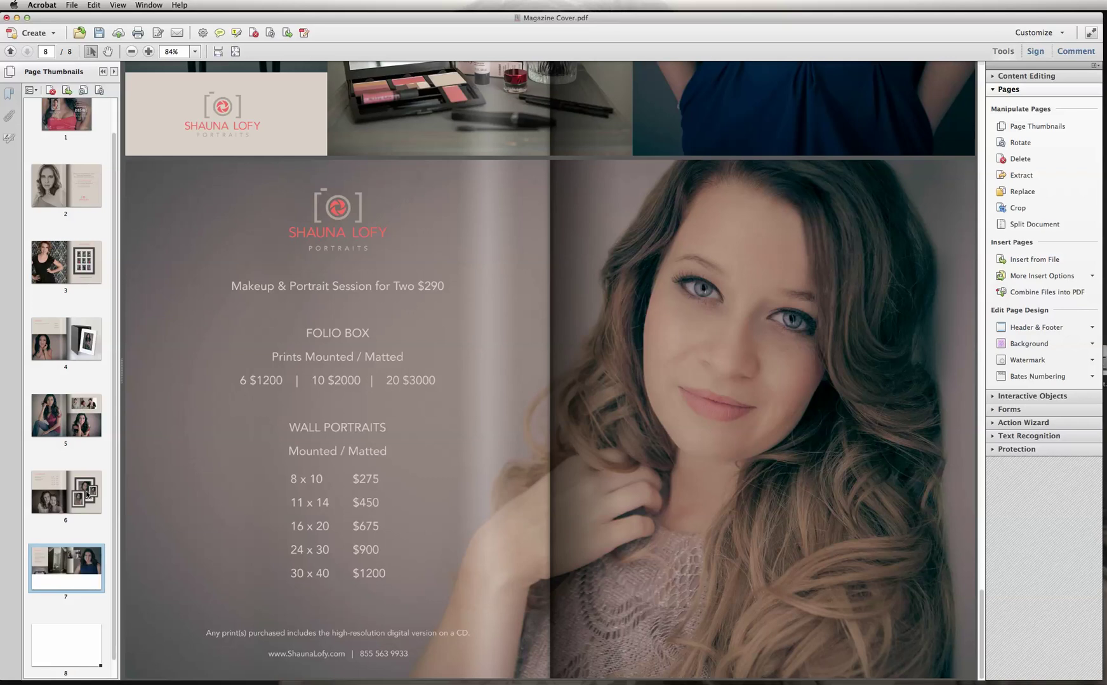
Move the makeover spread to page 3 and the wall portraits spread to page 4
drag(76, 414, 80, 238)
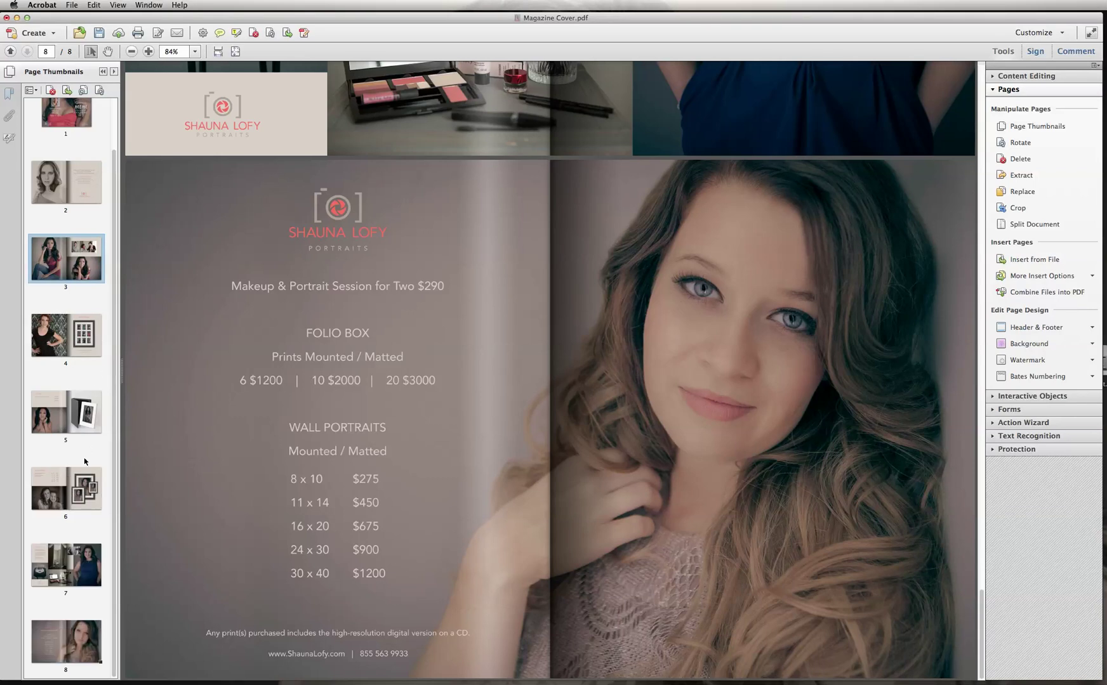
scroll(74, 419, up, 2)
drag(81, 522, 79, 344)
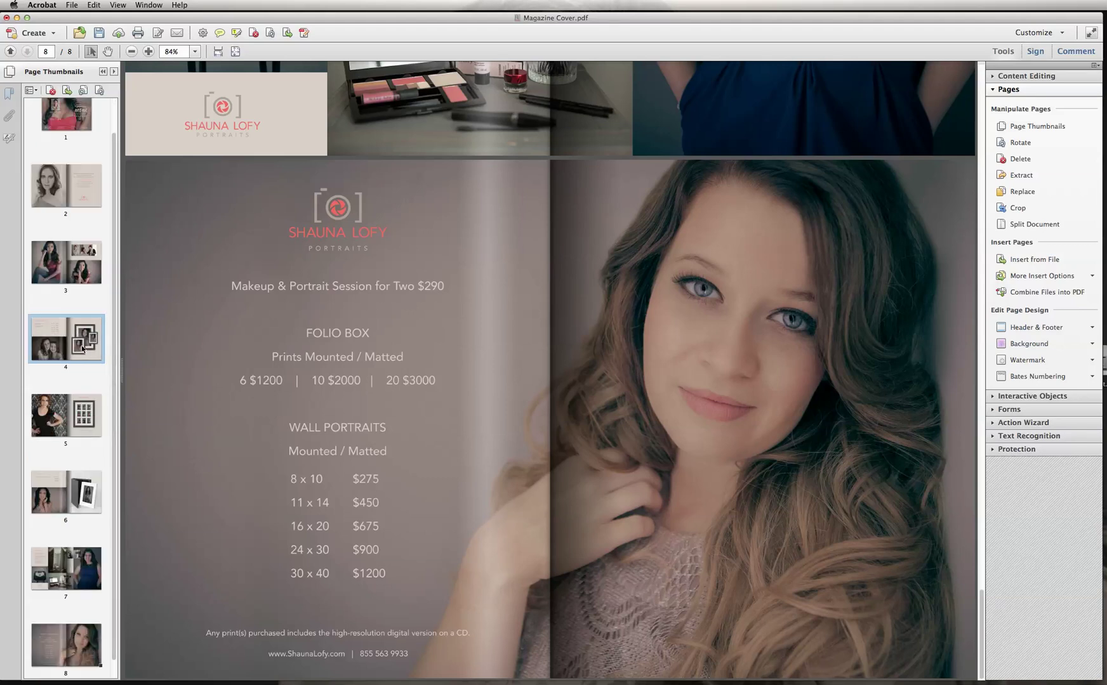
scroll(81, 345, up, 2)
scroll(82, 345, down, 2)
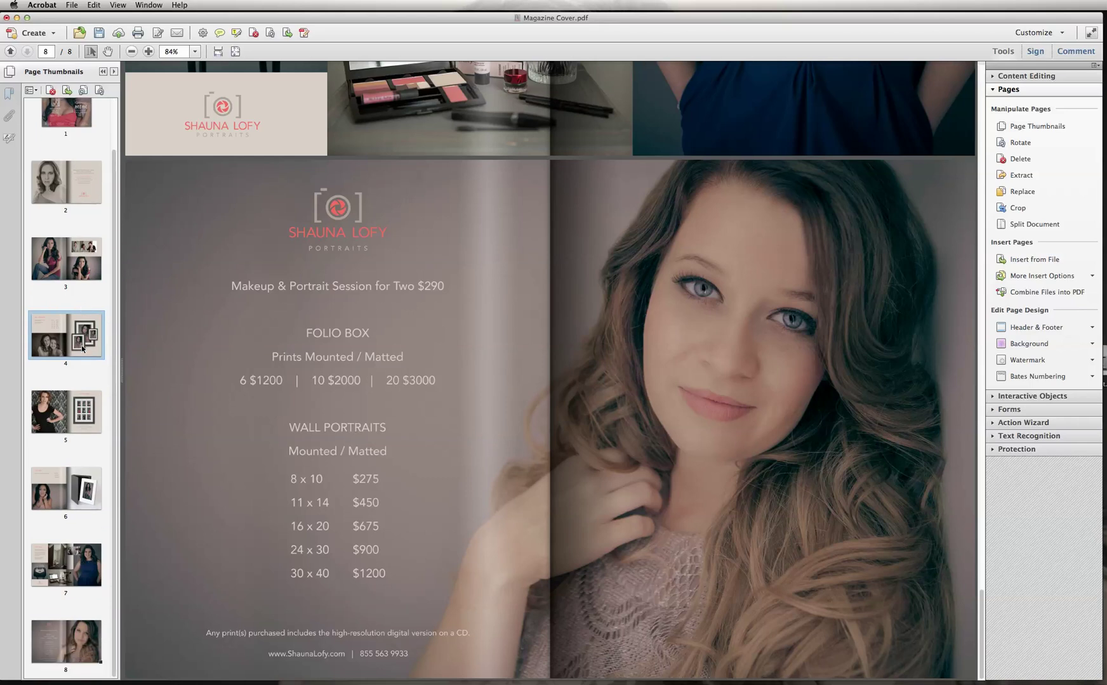
scroll(81, 346, up, 2)
scroll(156, 183, up, 2)
Save the changes to Magazine Cover.pdf and save a copy as Pricing Guide.pdf in the PDFs folder
click(71, 4)
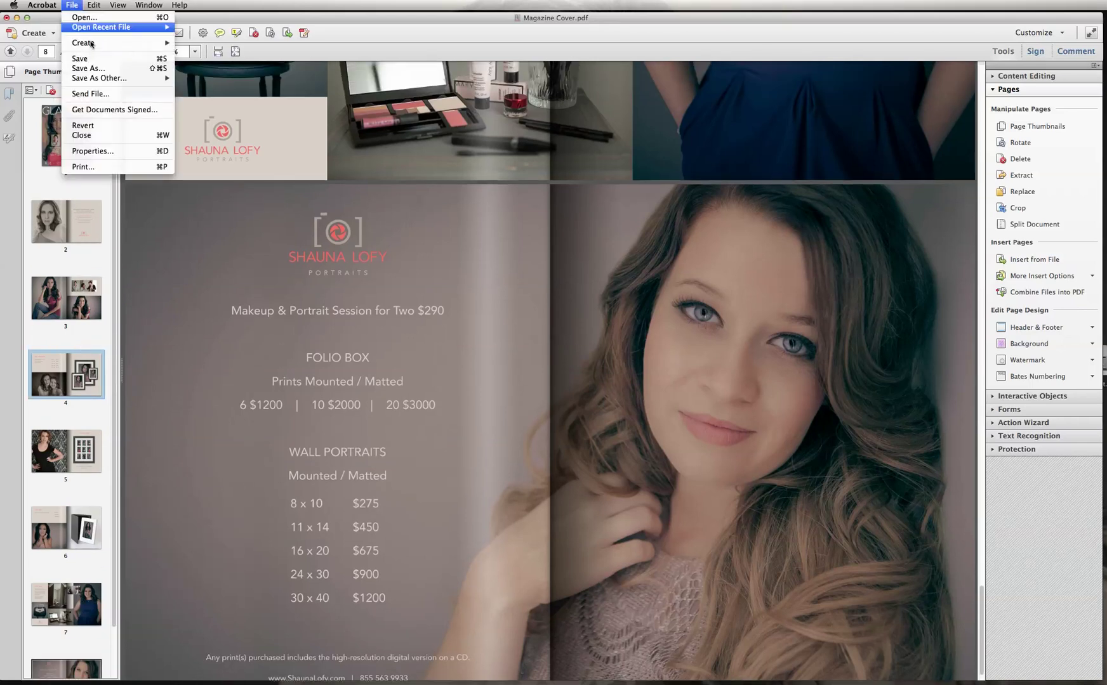
click(94, 59)
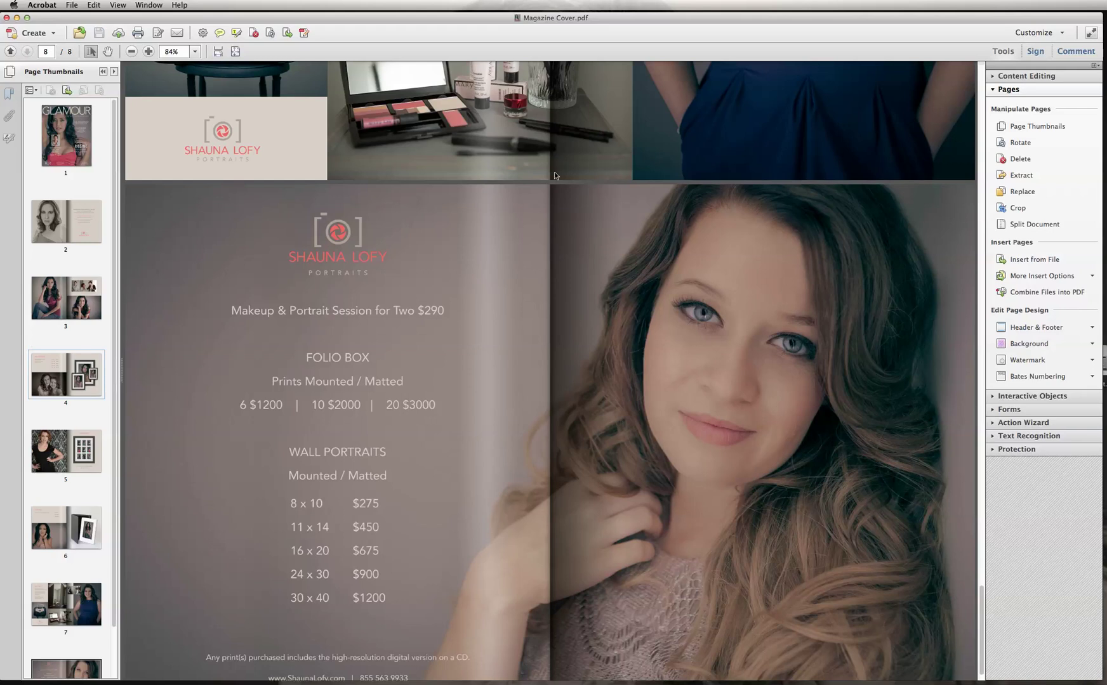
click(72, 5)
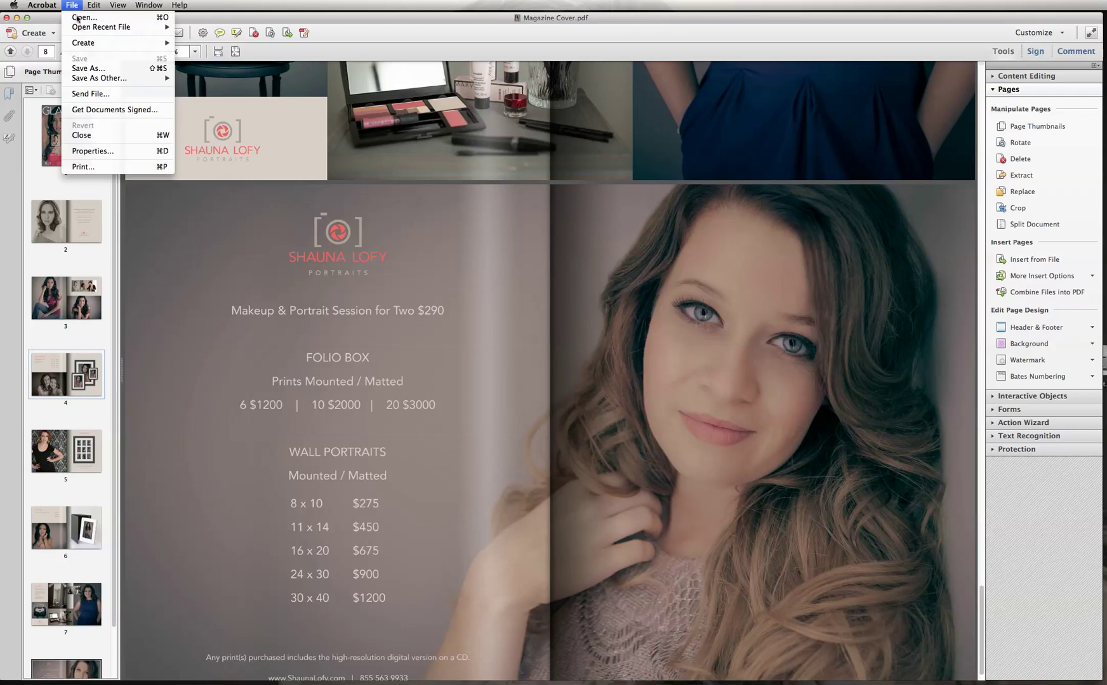
click(96, 69)
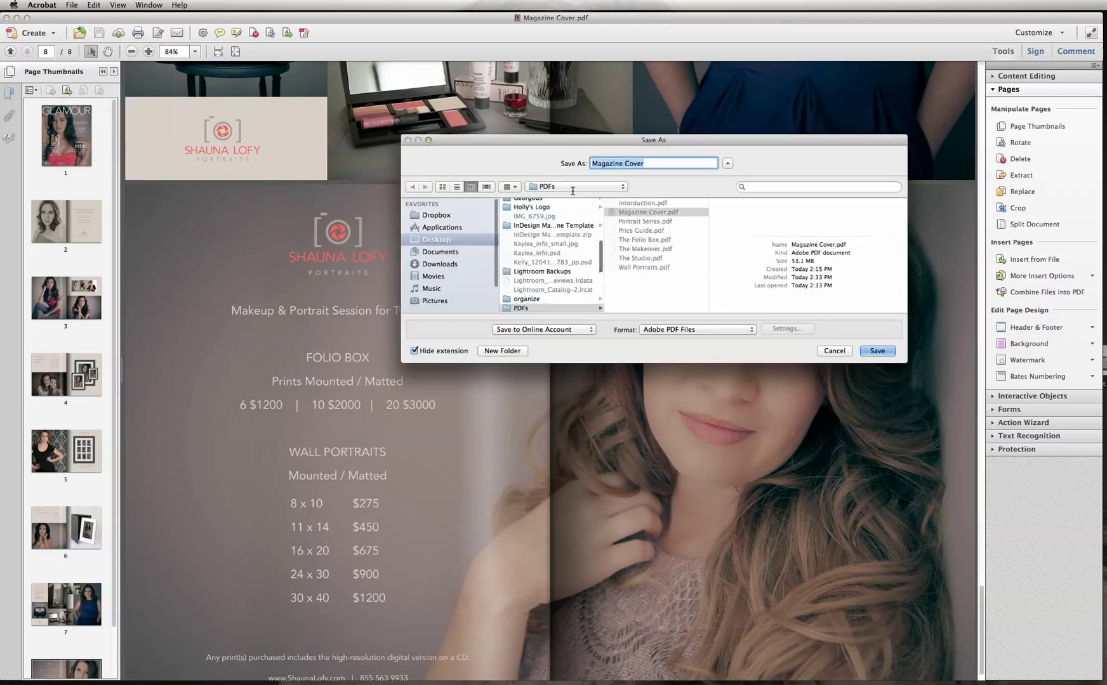
click(649, 163)
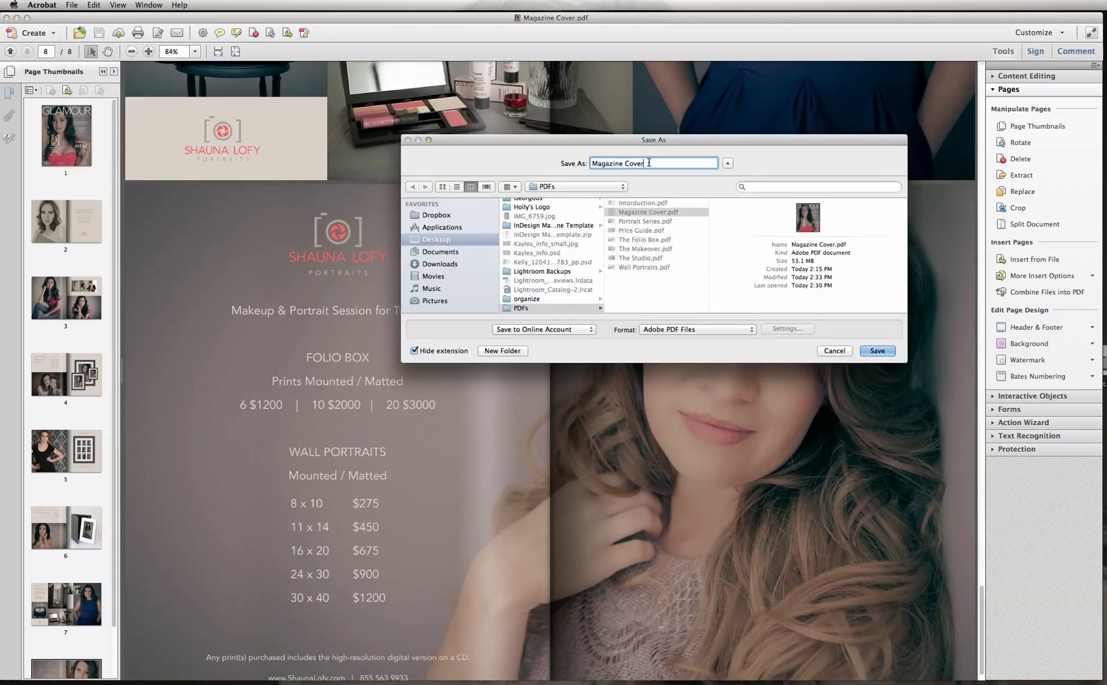
drag(648, 163, 590, 163)
text(Pricing Guide.pdf)
click(878, 351)
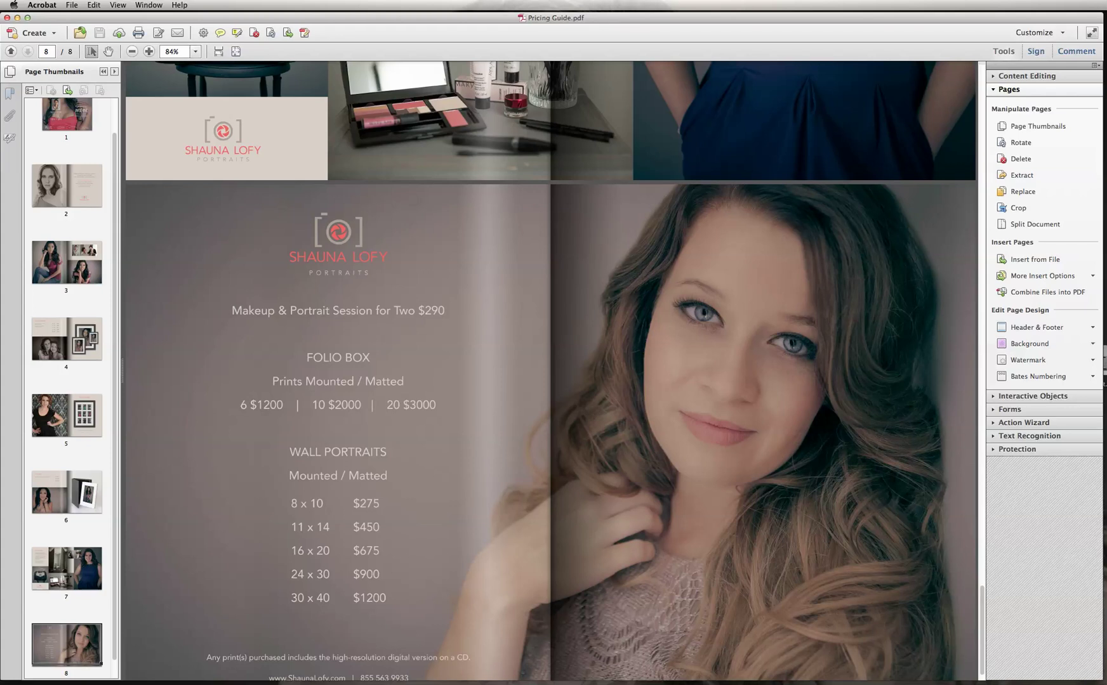
Switch to Finder and check the file size of Pricing Guide.pdf in the PDFs folder
key(super+Tab)
drag(523, 185, 934, 174)
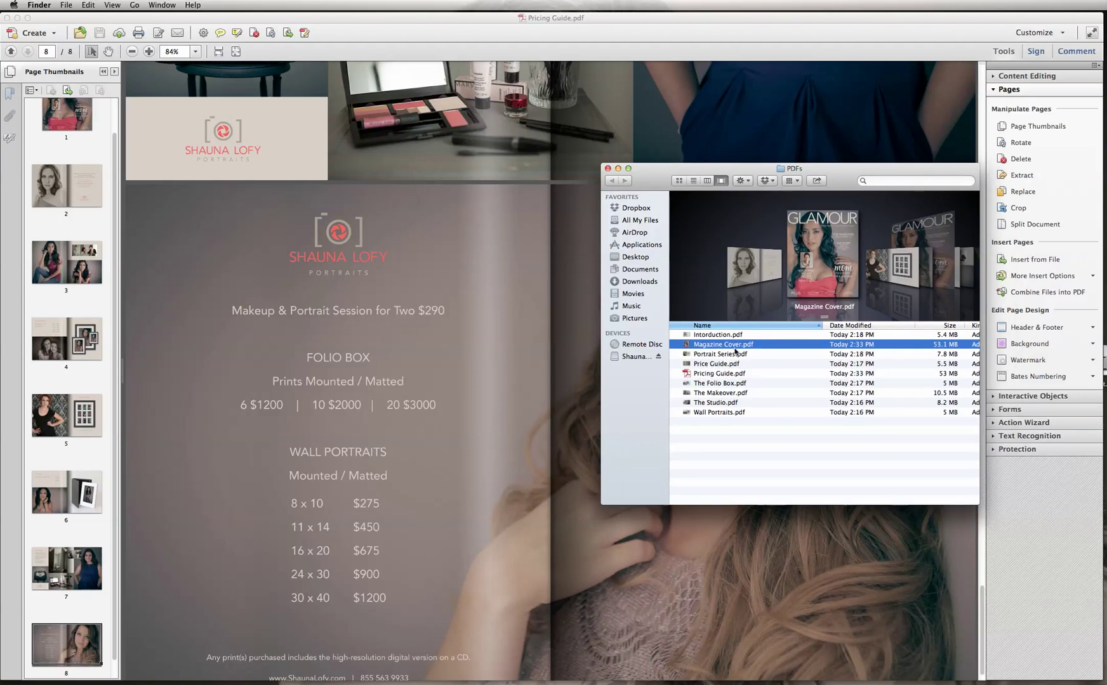
click(724, 373)
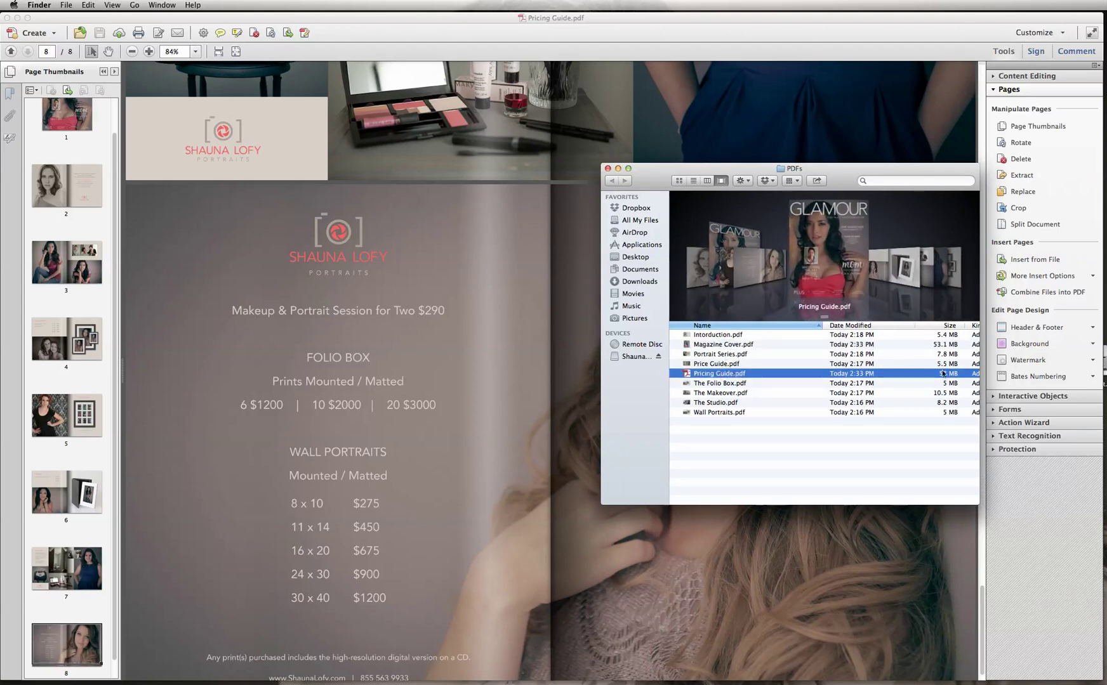
scroll(942, 377, down, 1)
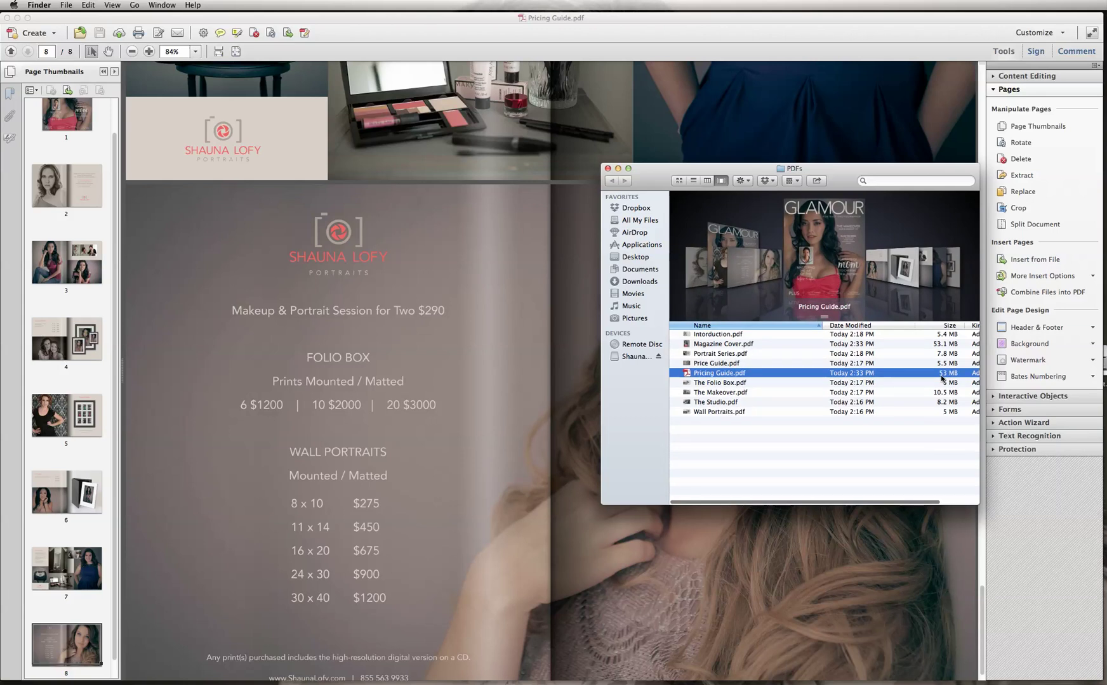
click(607, 168)
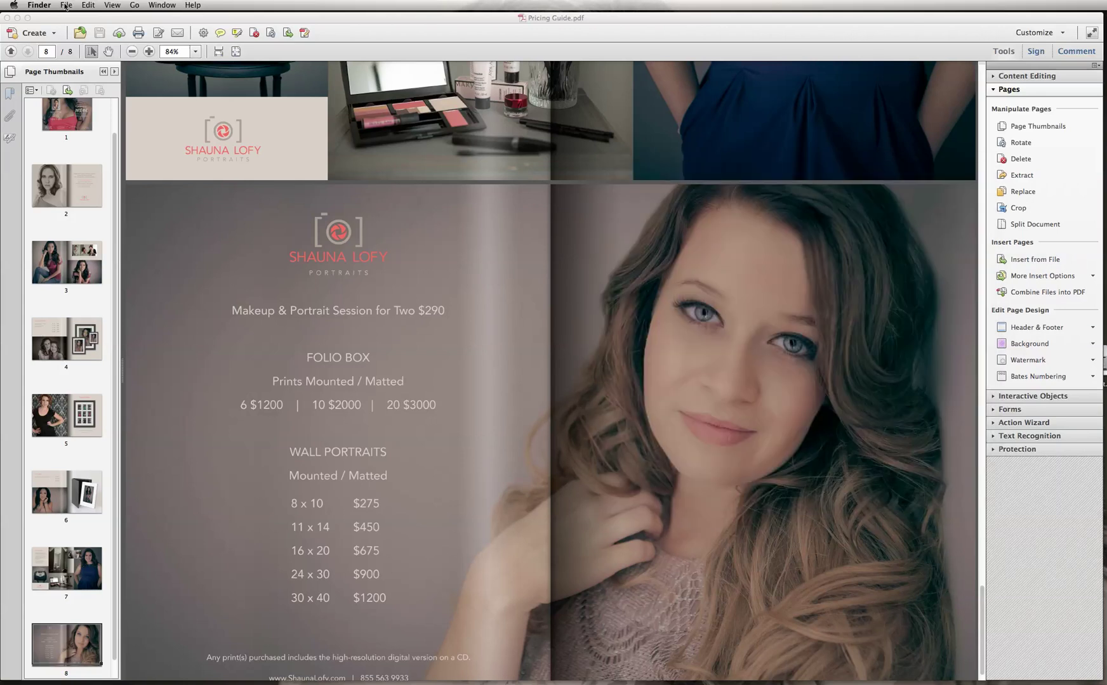
Return to Acrobat and start saving the document as a reduced-size PDF compatible with Acrobat 7.0 and later
click(66, 5)
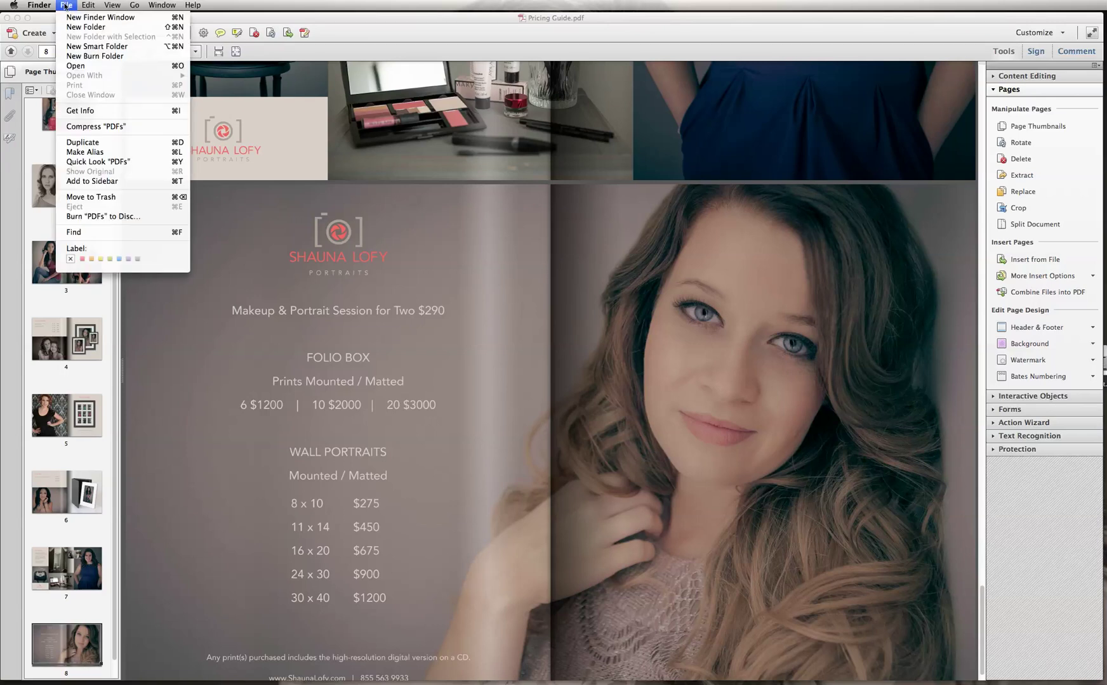
click(272, 27)
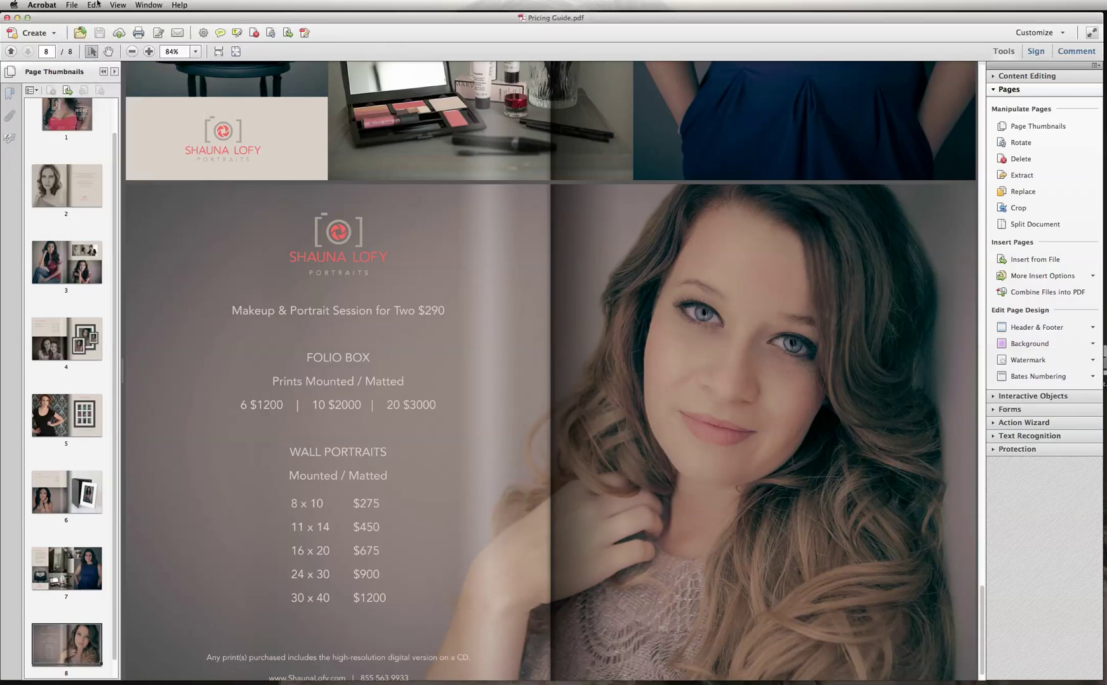
click(71, 6)
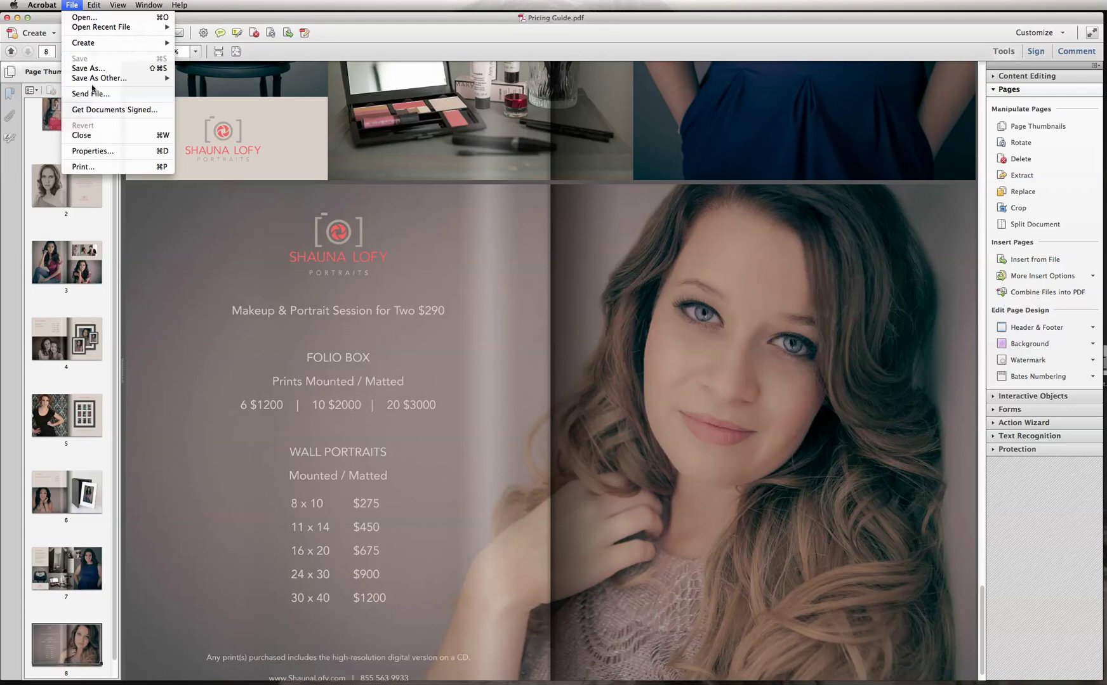
mouse_move(92, 79)
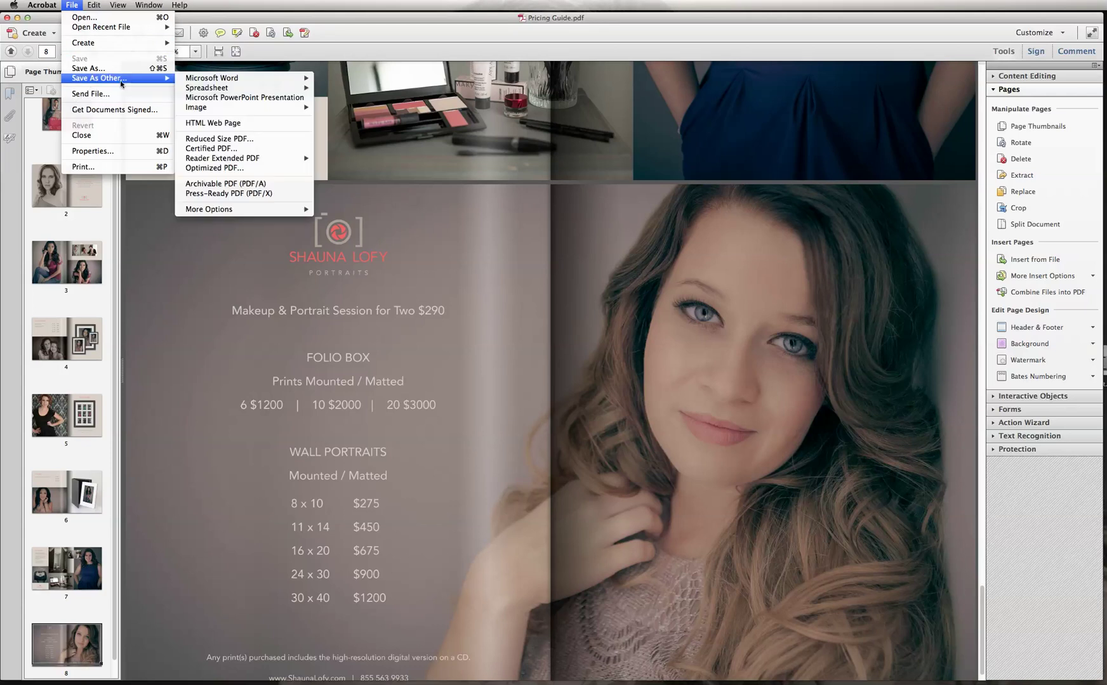
click(244, 139)
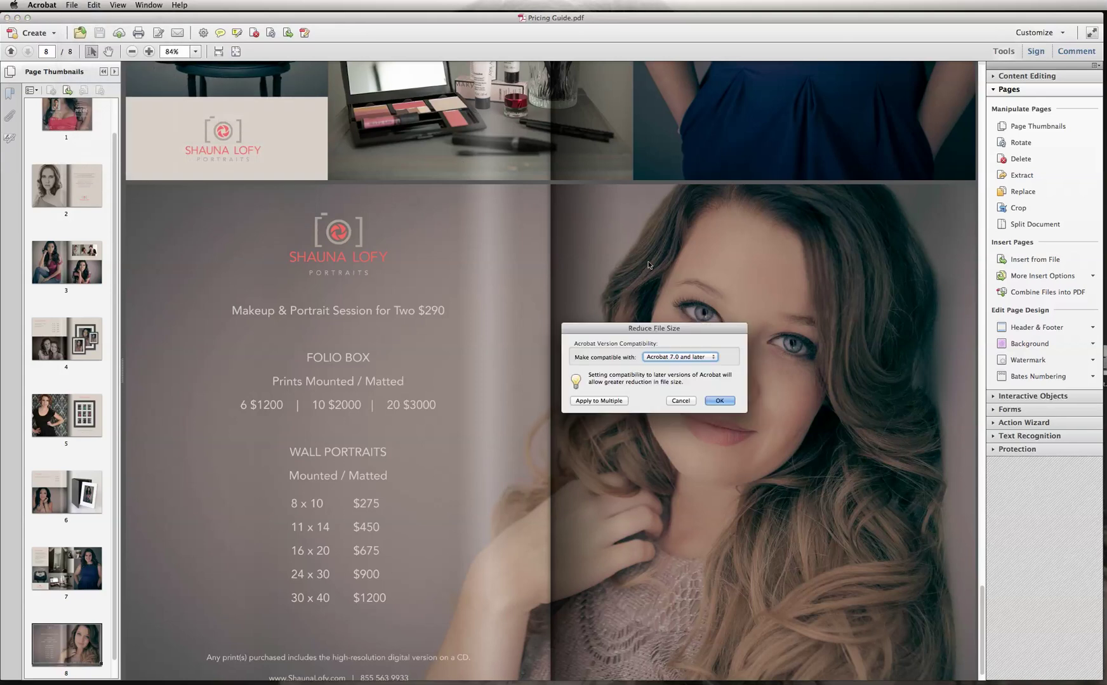
click(683, 357)
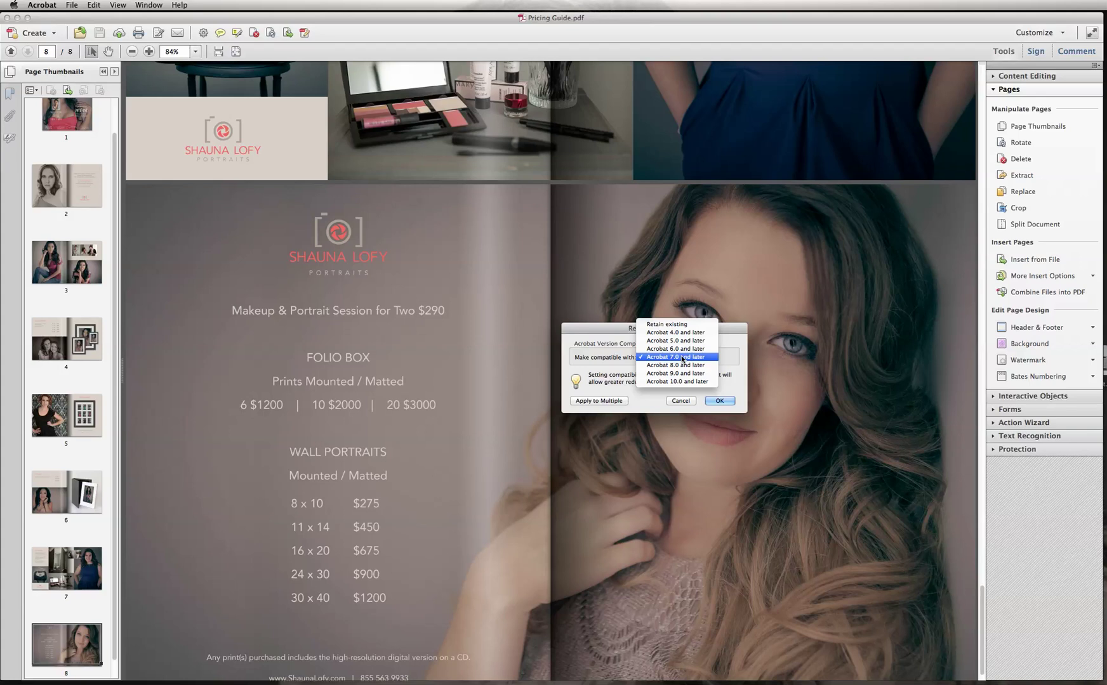
click(683, 359)
click(720, 401)
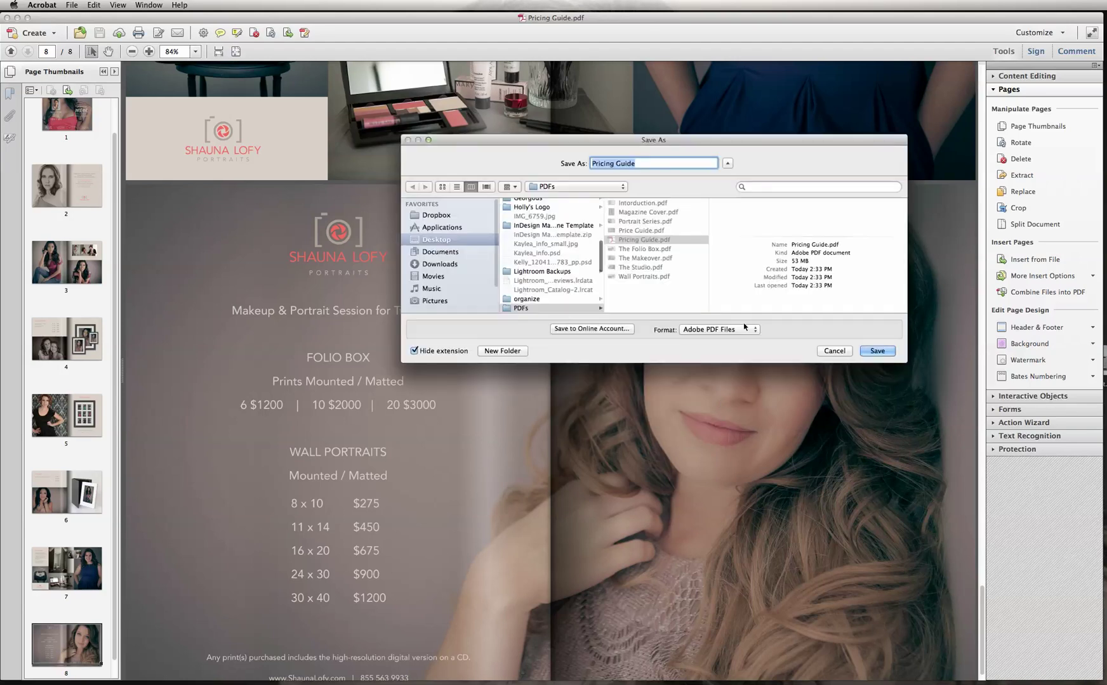
Save the reduced file in the PDFs folder under the name Pricing Guide.pdf, replacing the existing file
click(653, 241)
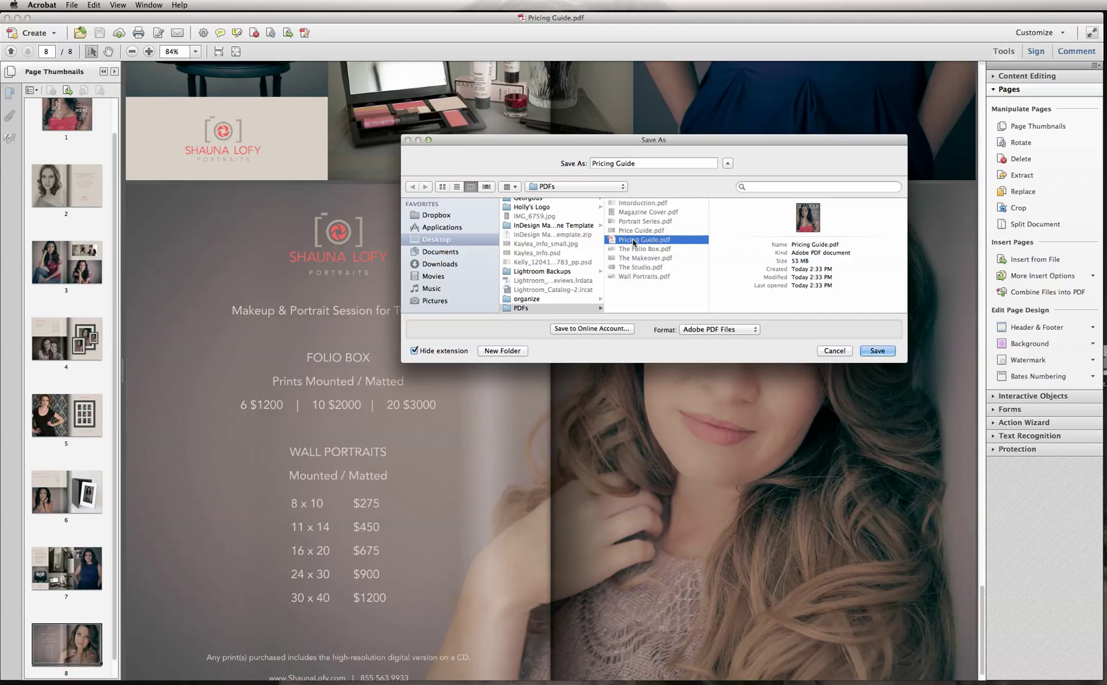
click(879, 351)
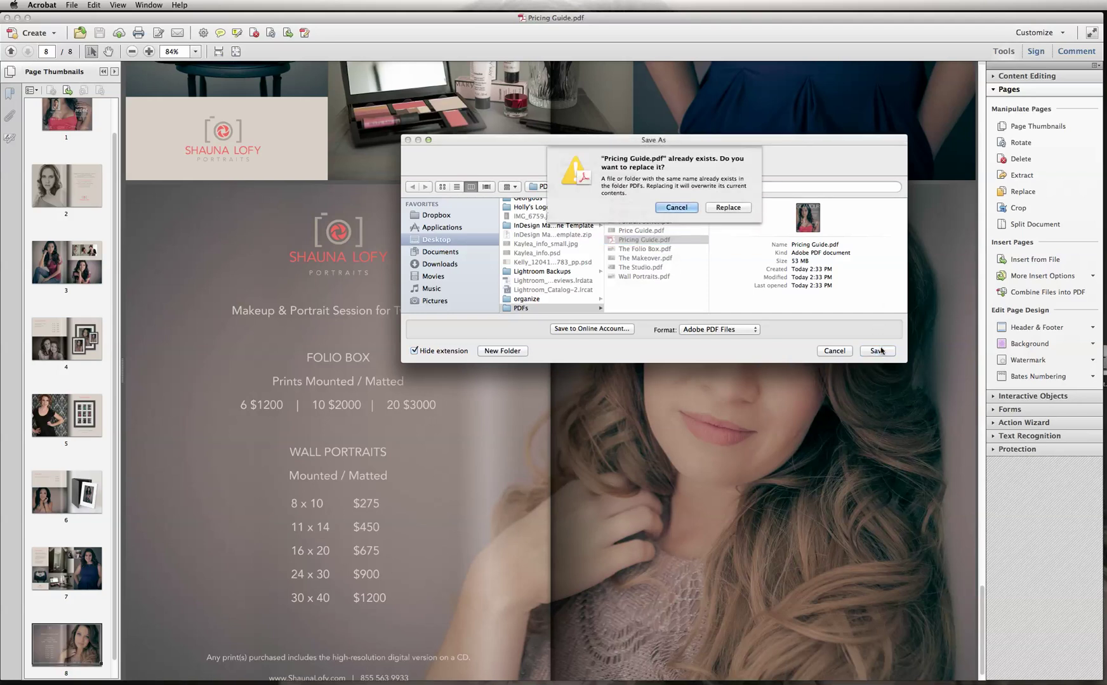
click(739, 209)
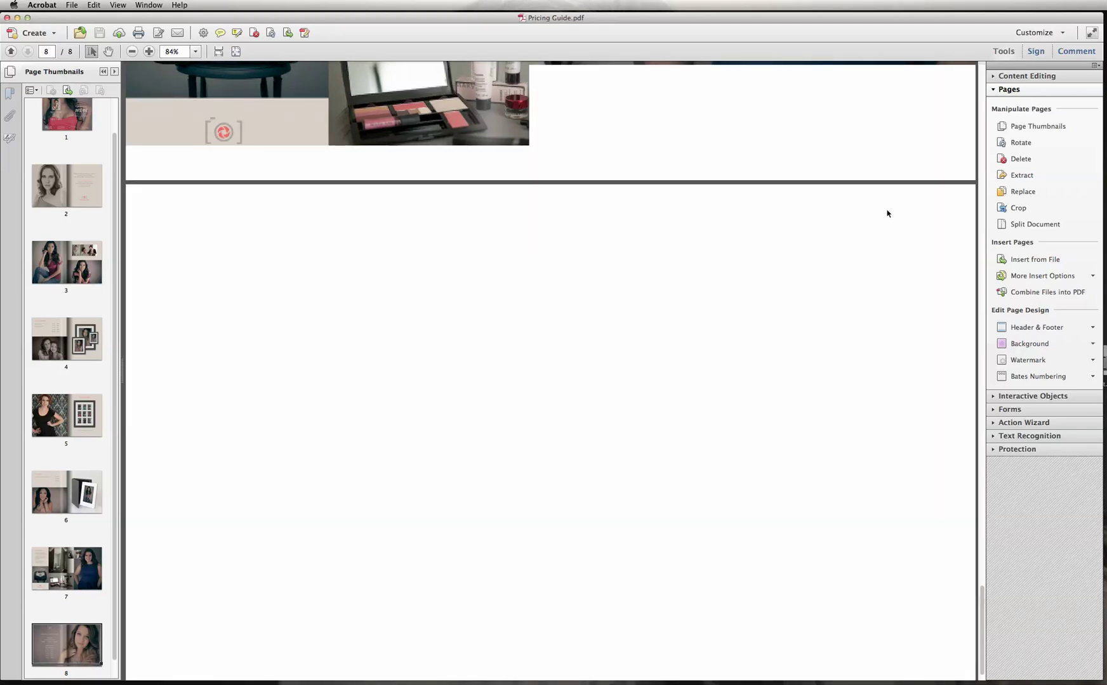
Switch to Finder, check the size of the reduced Pricing Guide.pdf in the PDFs folder and close the window
key(super+Tab)
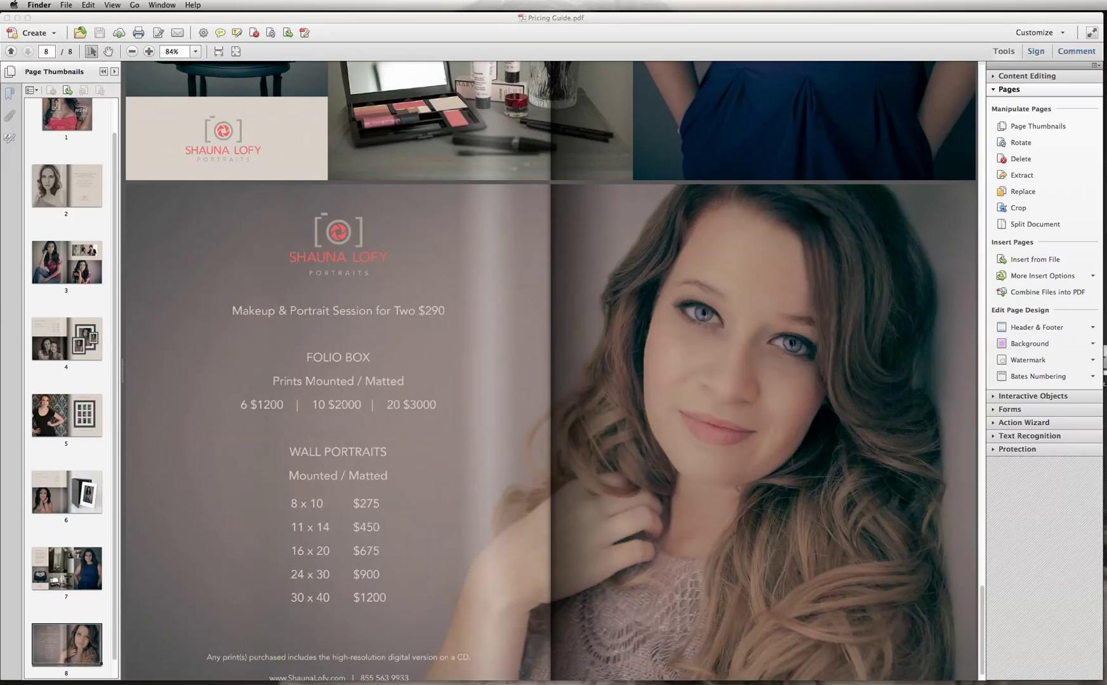
key(super+n)
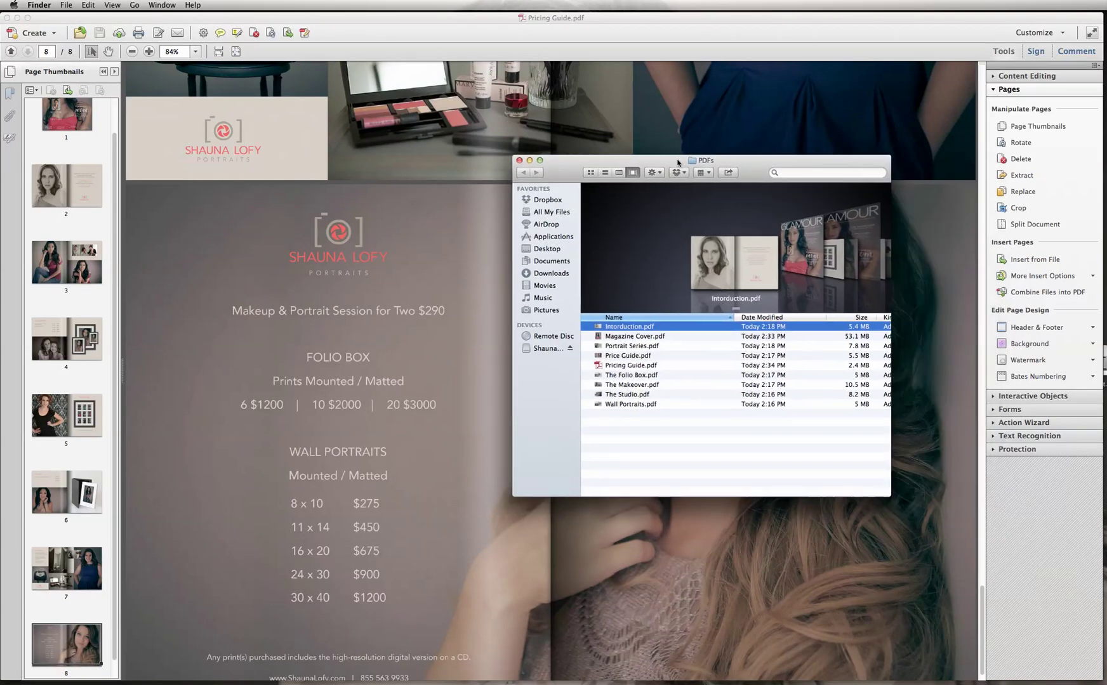
click(625, 366)
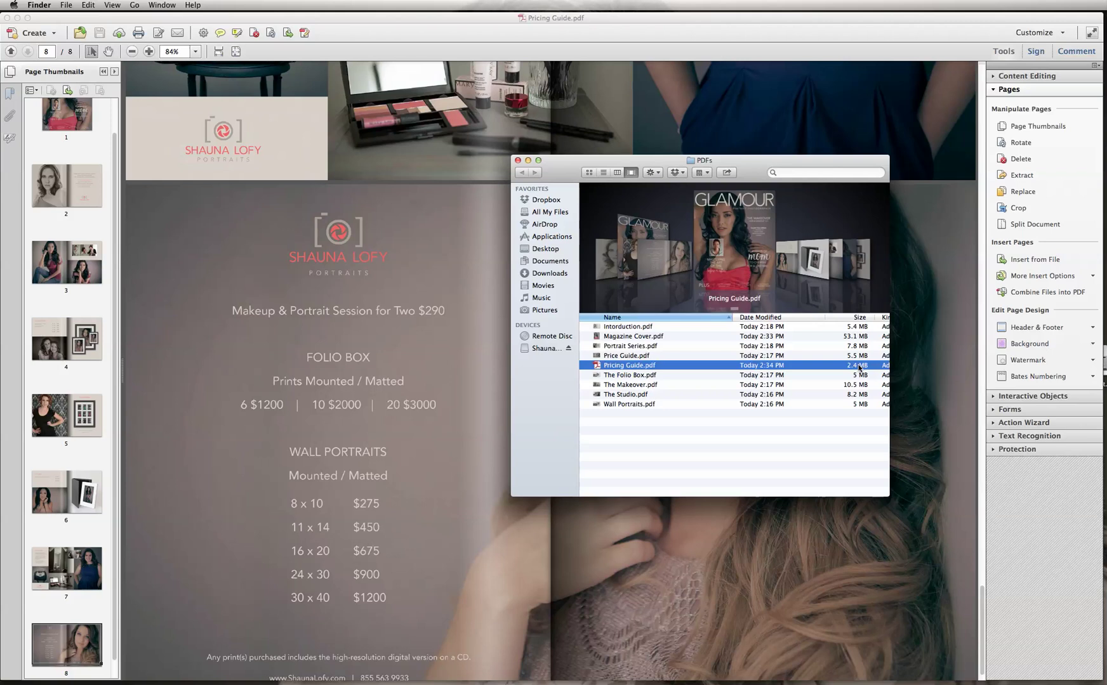
click(518, 160)
scroll(733, 270, down, 2)
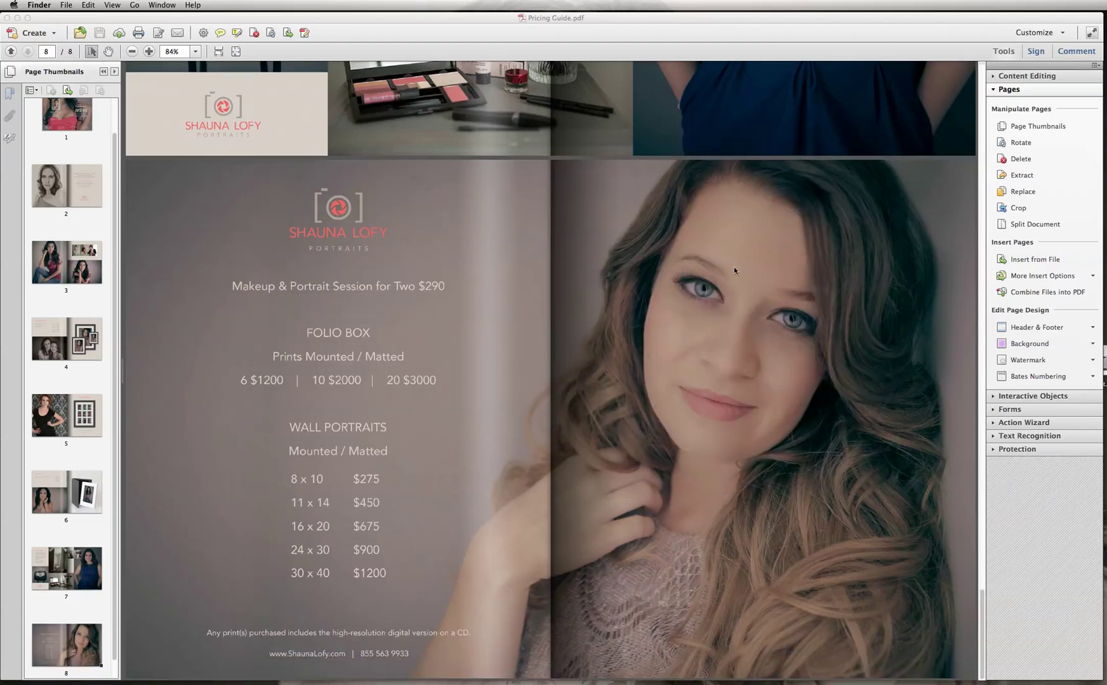
scroll(727, 267, up, 10)
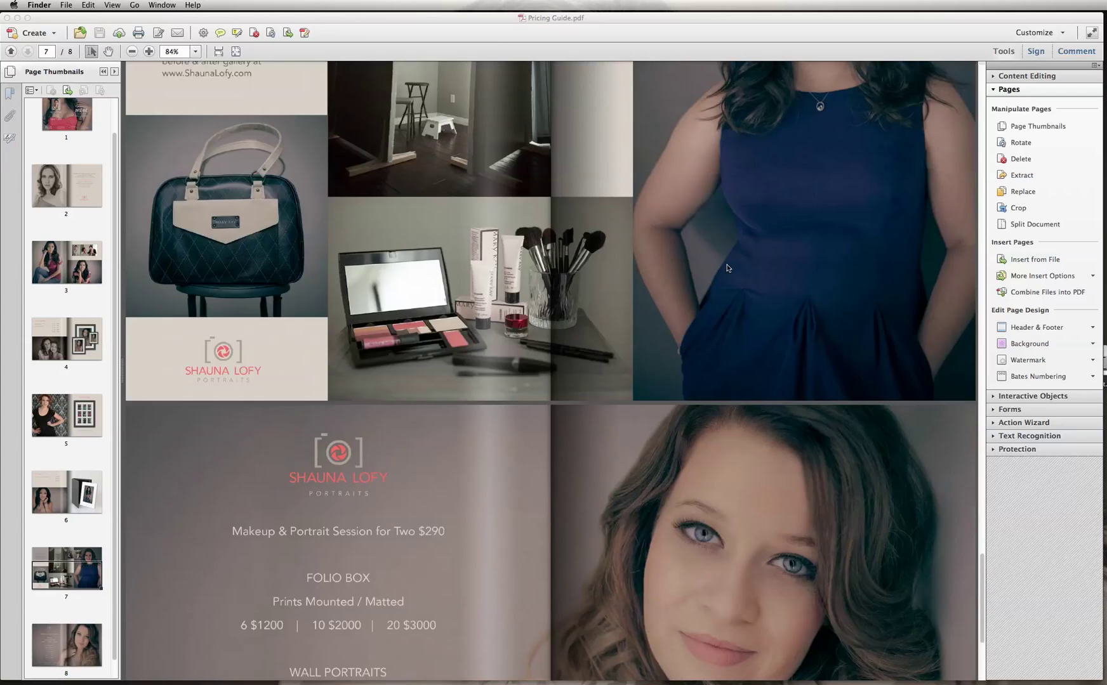
scroll(728, 268, up, 3)
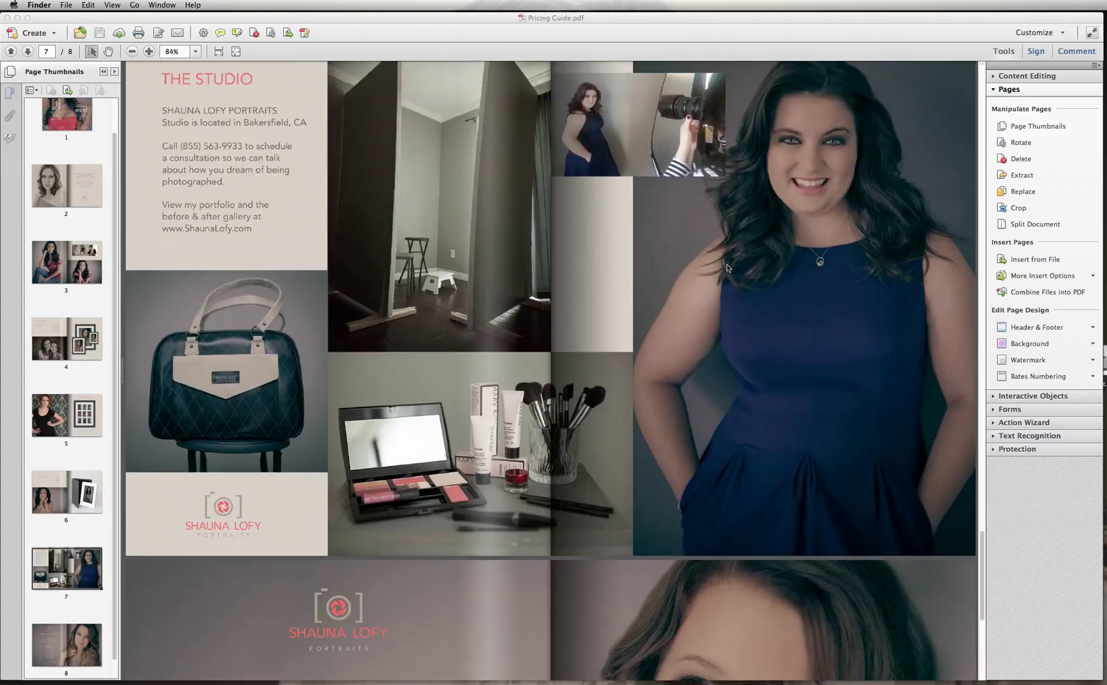
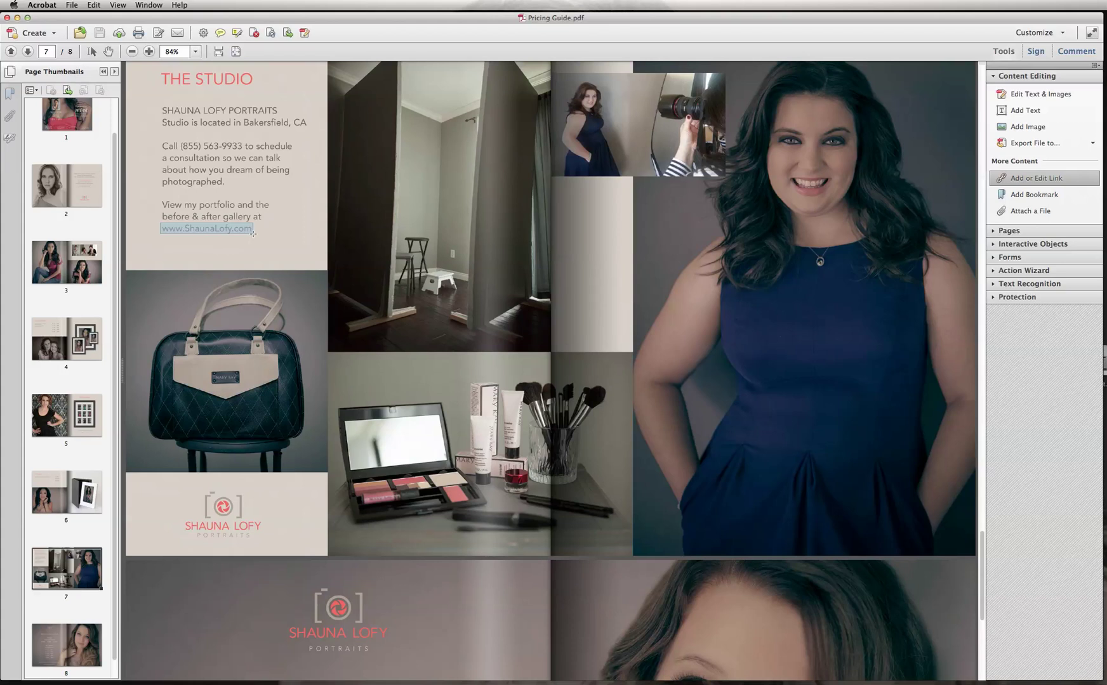
drag(253, 234, 254, 234)
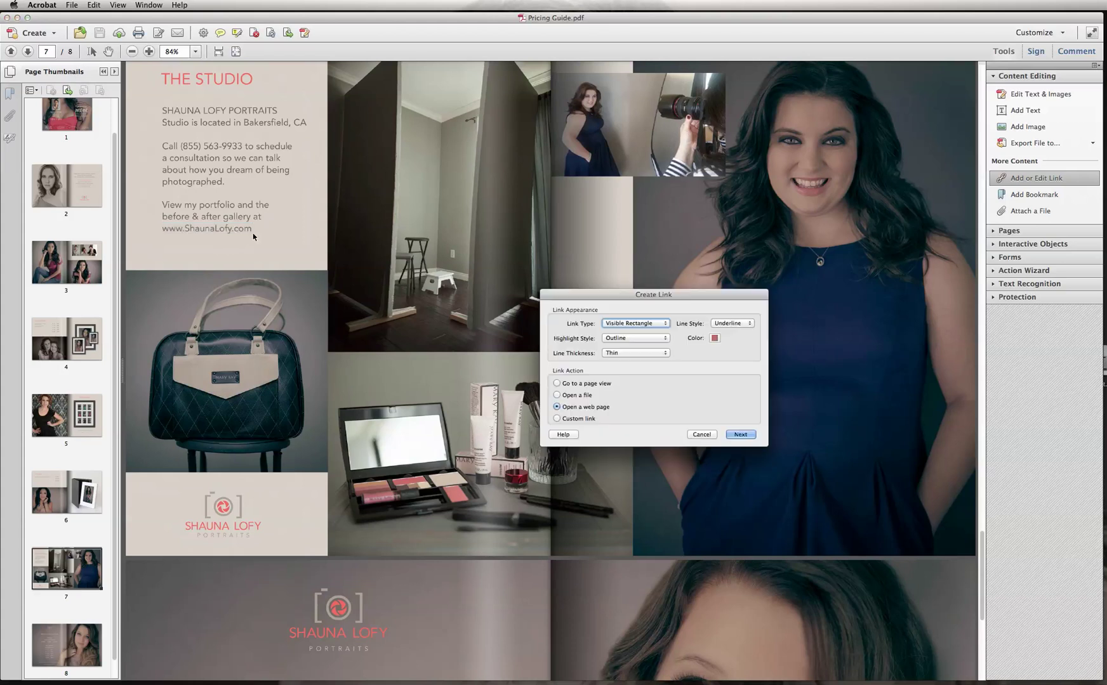
drag(669, 296, 549, 271)
Check the link's colour and choose Visible Rectangle as link type, Outline as highlight style and Thin as line thickness
click(594, 314)
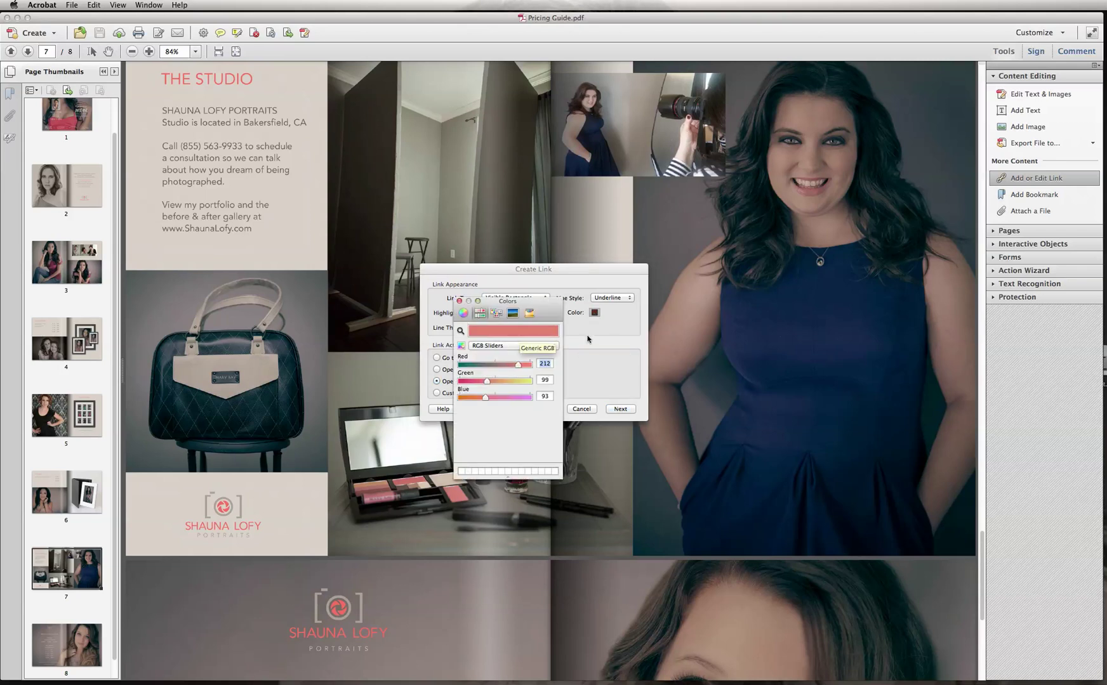
click(459, 301)
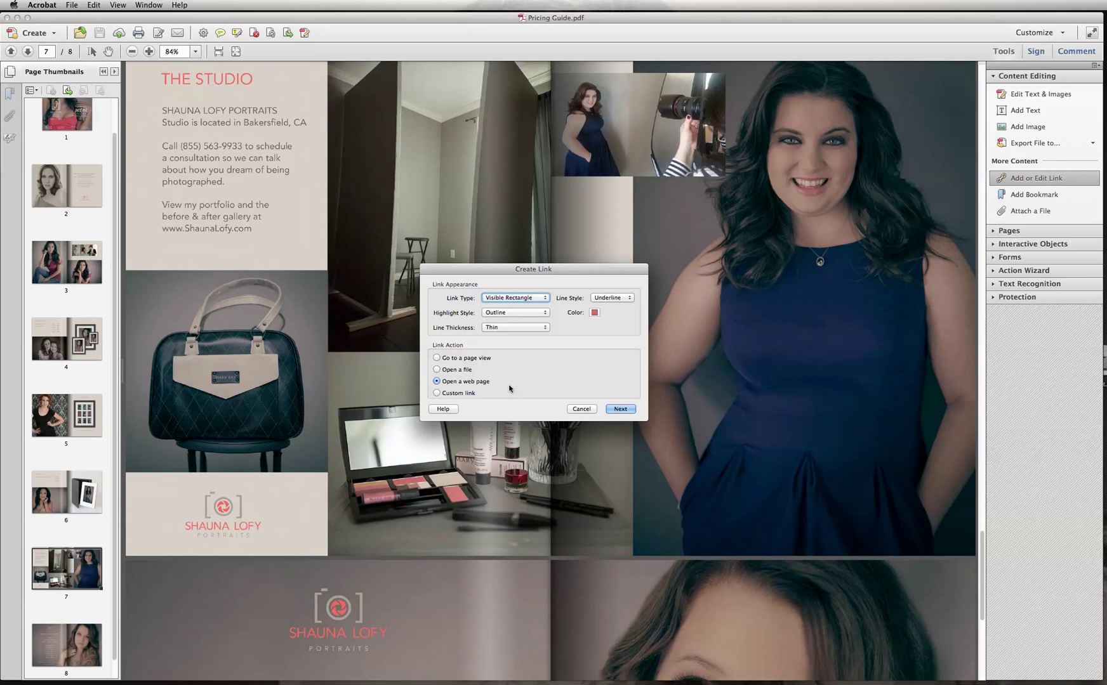
click(521, 301)
click(521, 298)
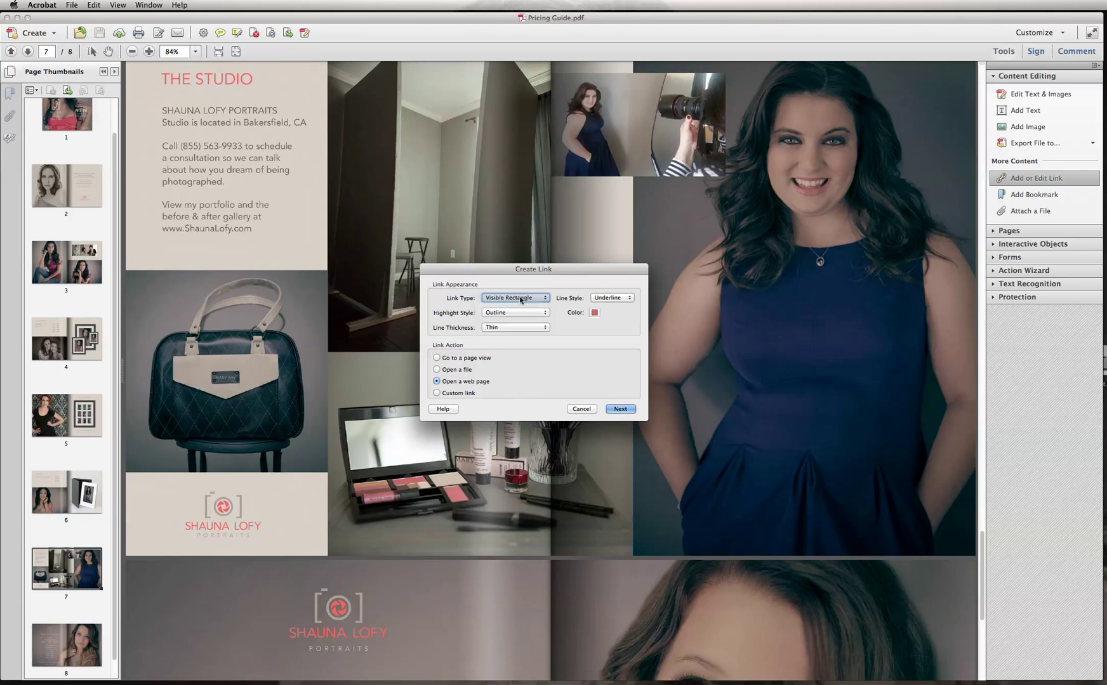
click(530, 312)
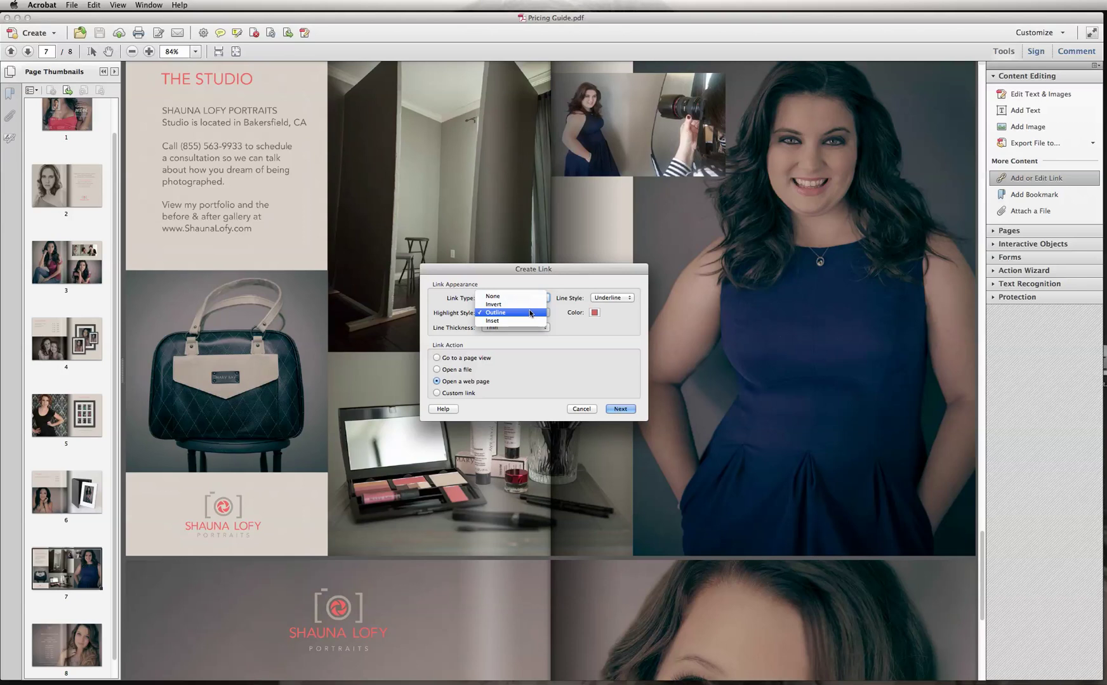
click(530, 313)
click(540, 328)
click(540, 330)
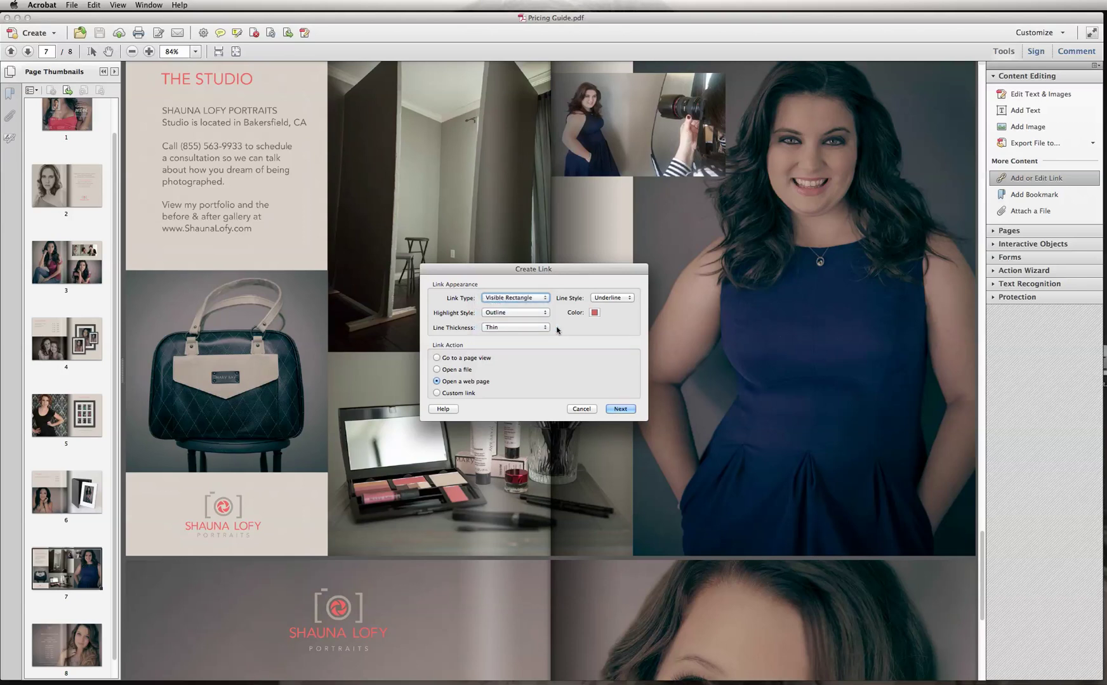
click(621, 409)
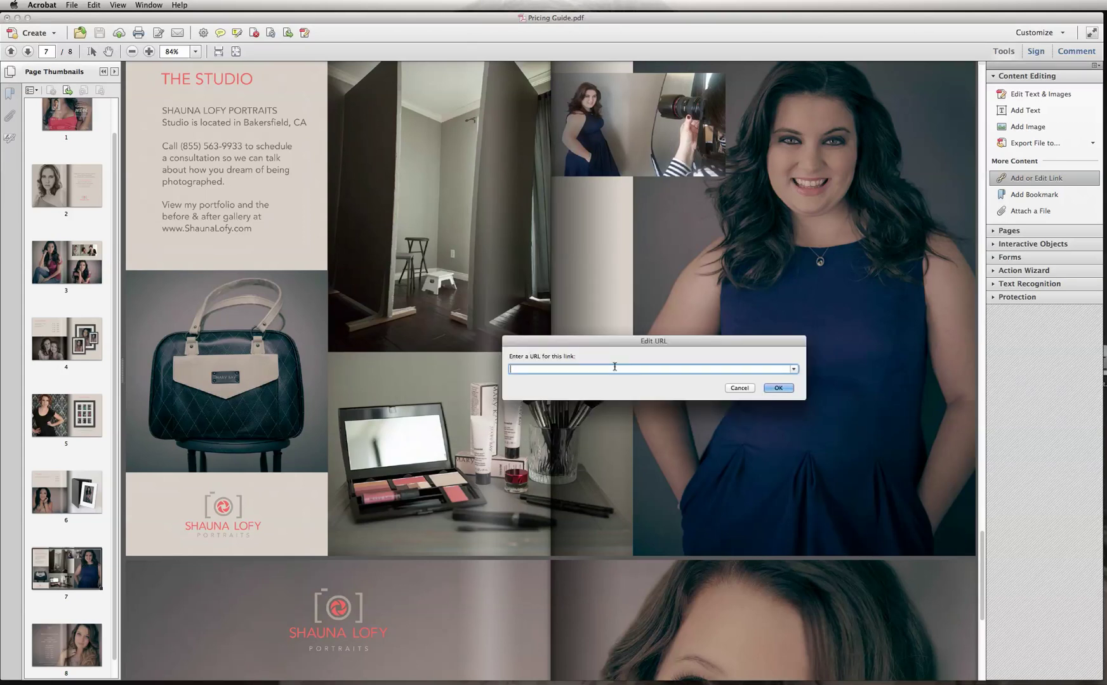
text(http://www.ShaunaLofy.com)
click(778, 388)
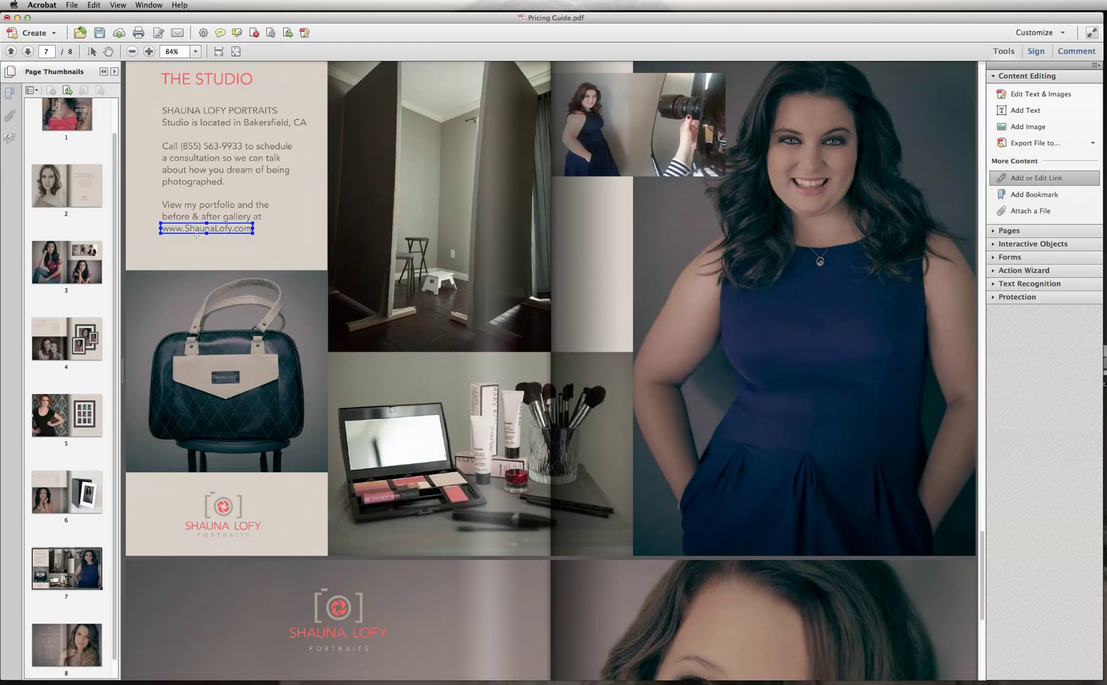
click(279, 237)
click(227, 230)
click(353, 253)
scroll(356, 252, down, 5)
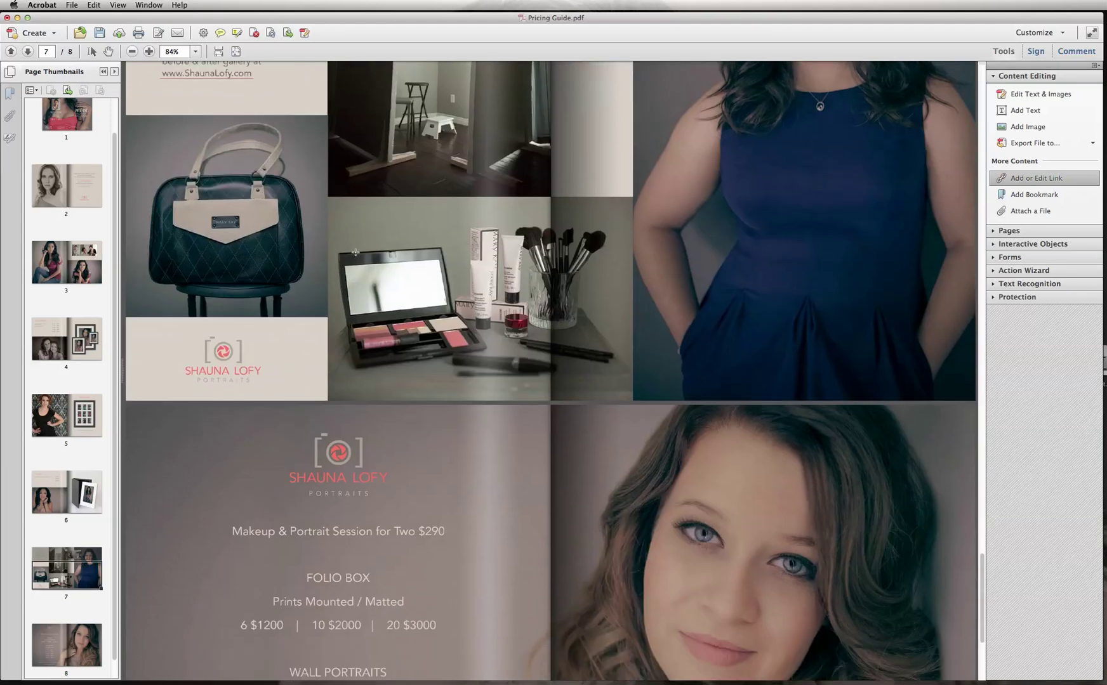
scroll(355, 253, down, 8)
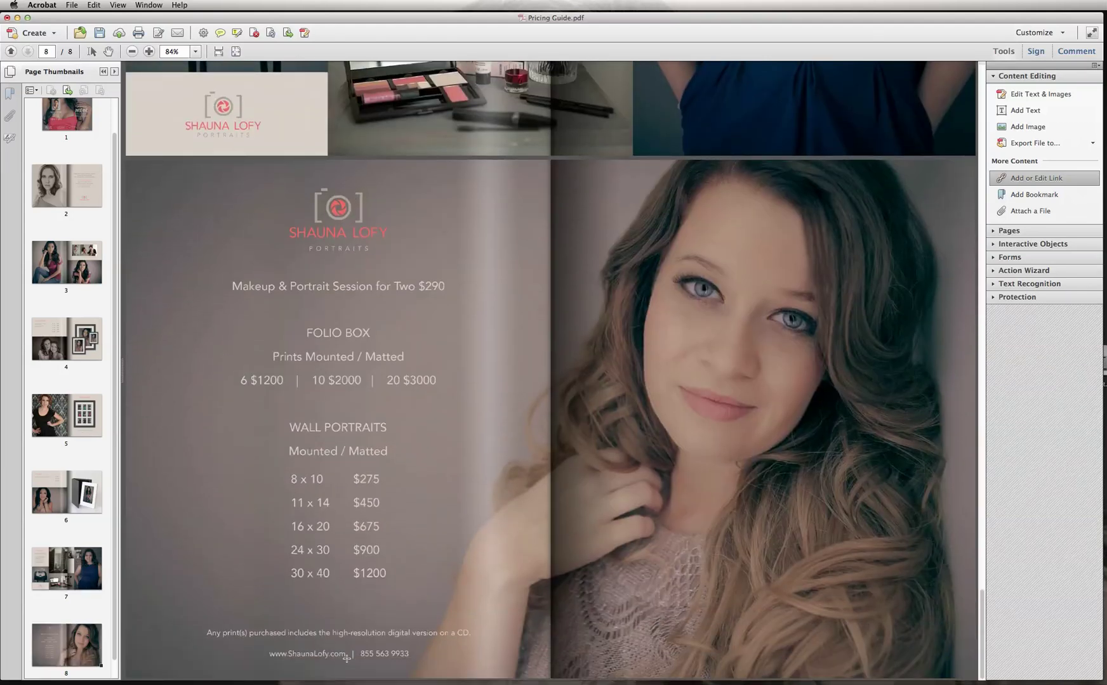
drag(346, 658, 267, 648)
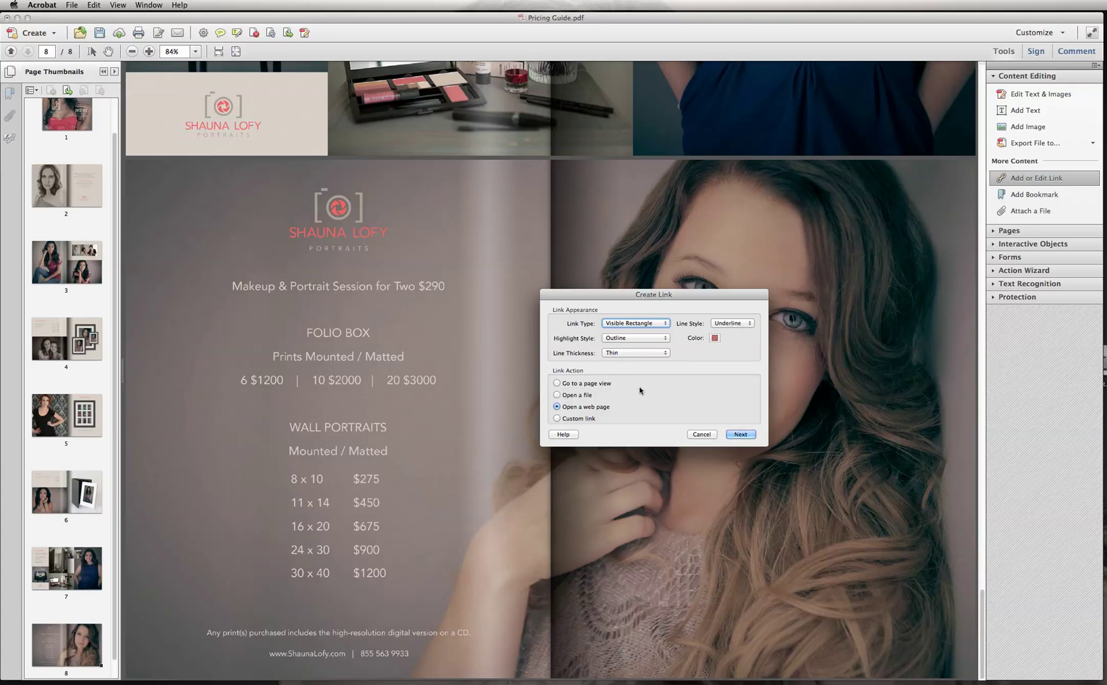
click(740, 434)
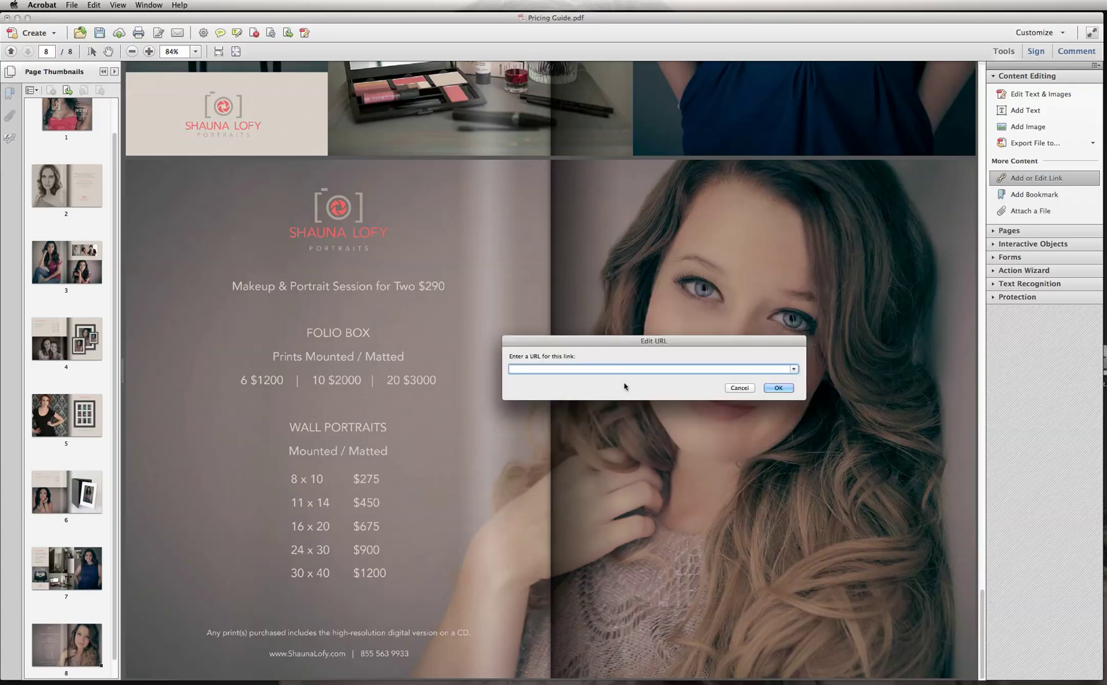
text(htp)
key(BackSpace)
text(tp://www.ShaunaLofy.com)
click(780, 388)
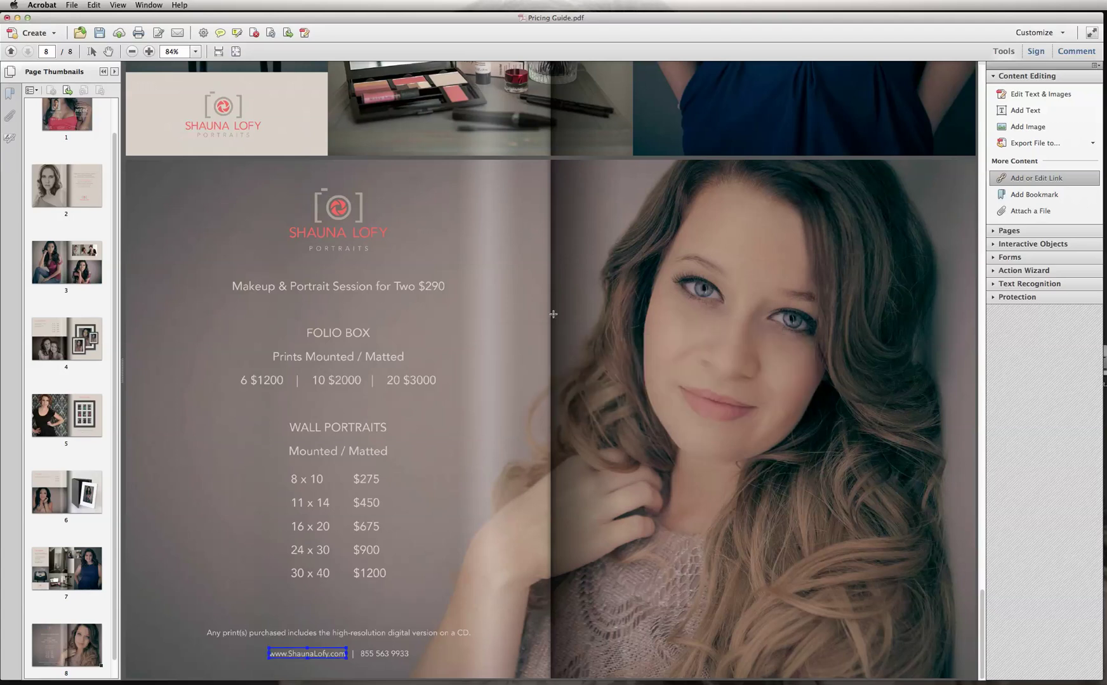
click(248, 592)
Save the changes to Pricing Guide.pdf
scroll(656, 247, up, 5)
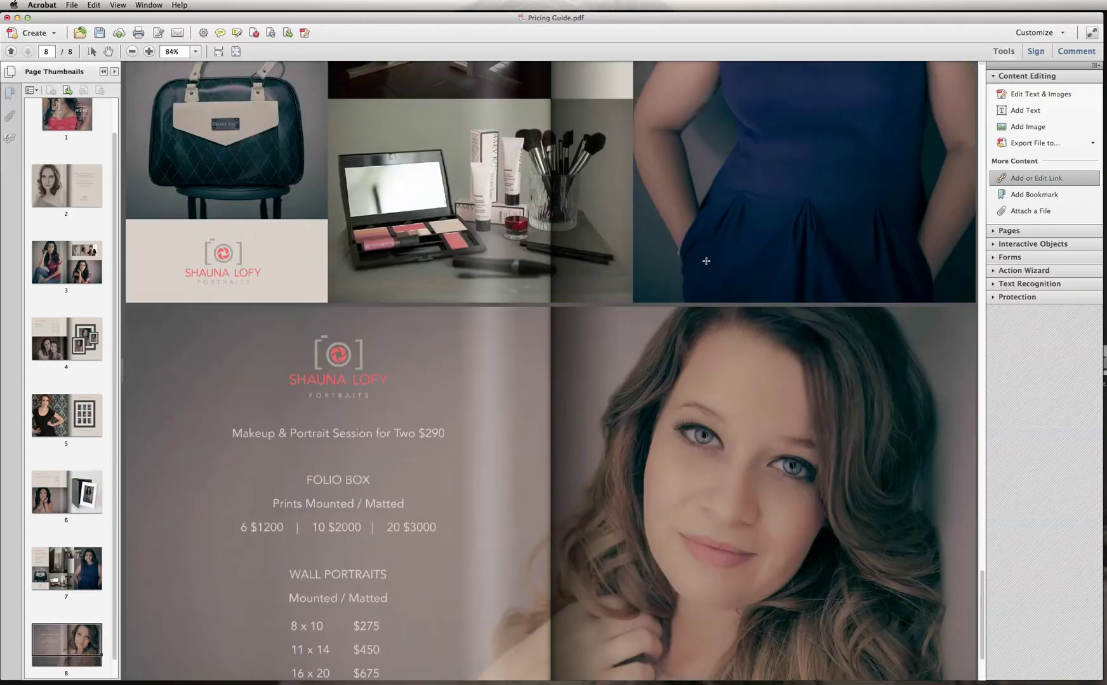
click(71, 5)
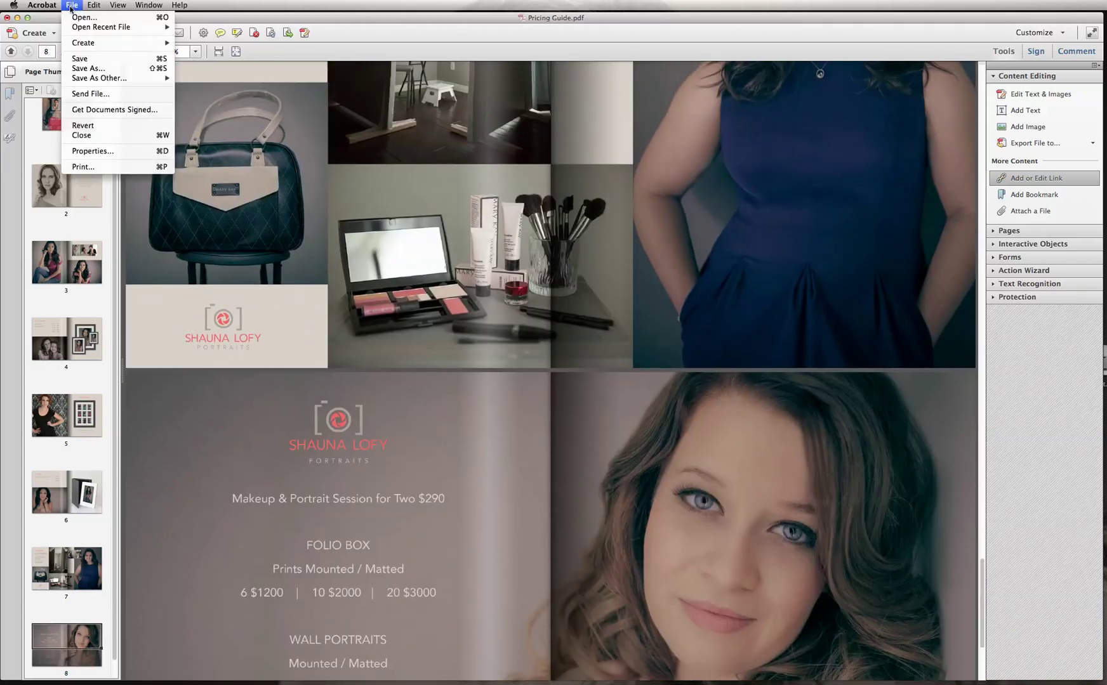
click(82, 60)
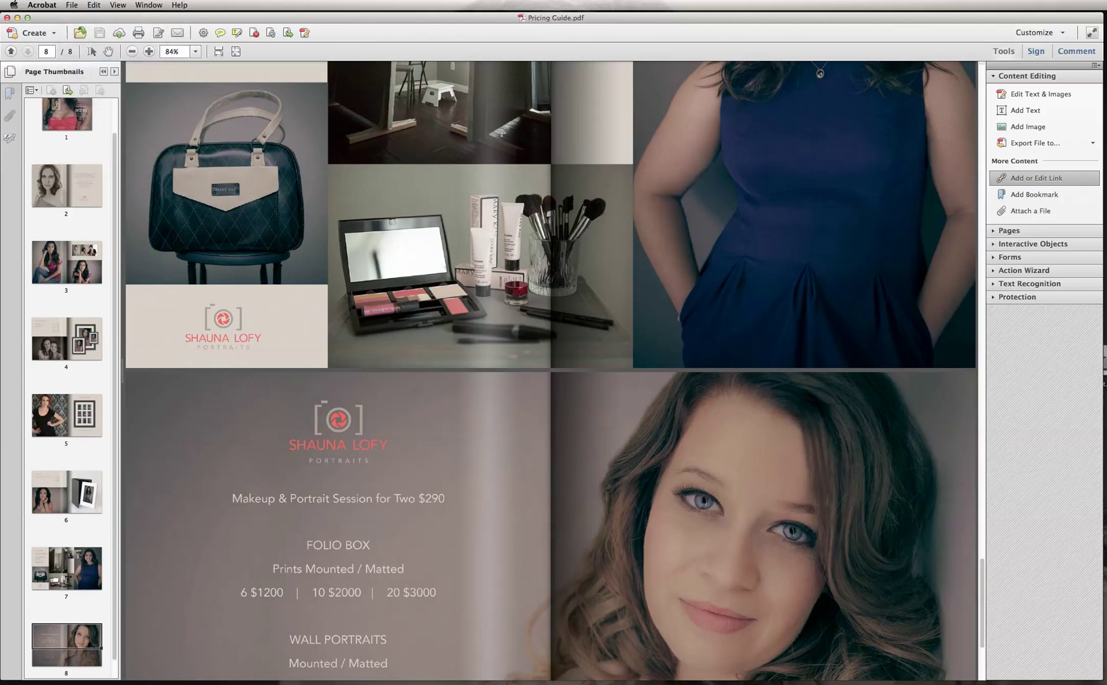
Look back over the studio and folio box spreads and go to the magazine cover on page 1
scroll(502, 133, up, 6)
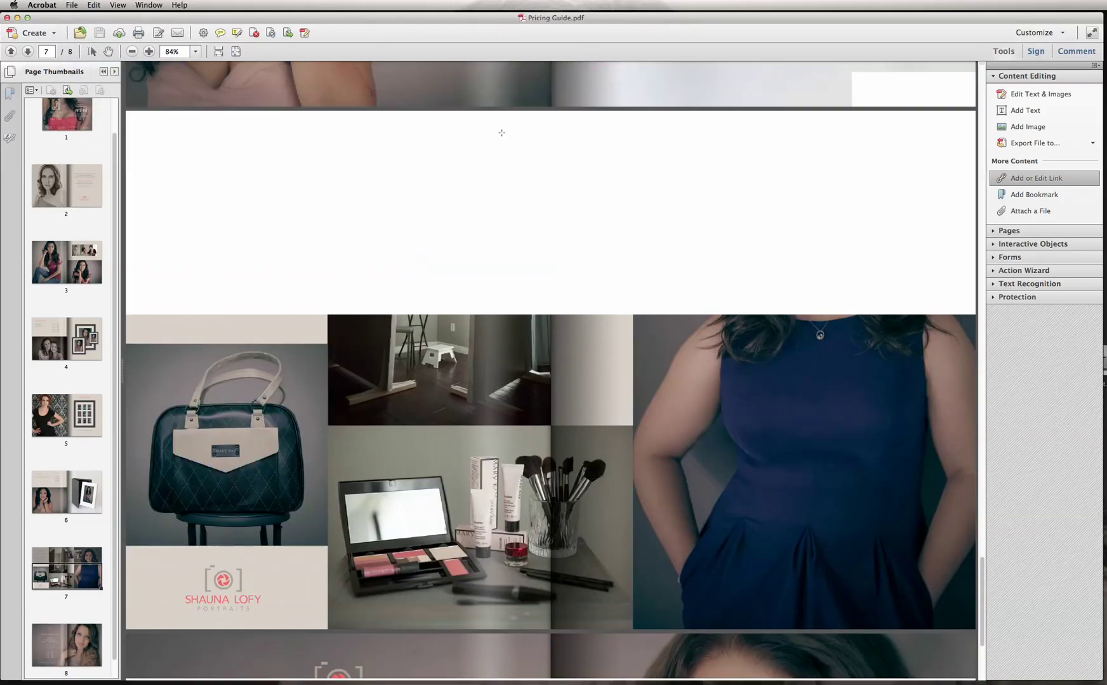
scroll(502, 132, up, 9)
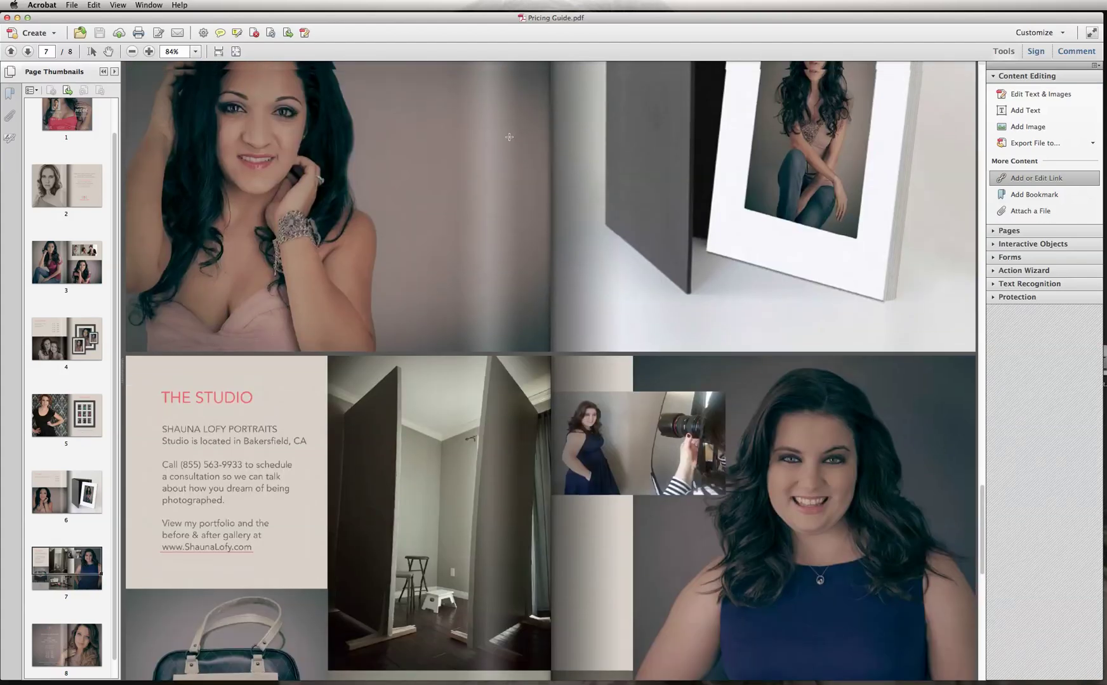
scroll(76, 150, down, 2)
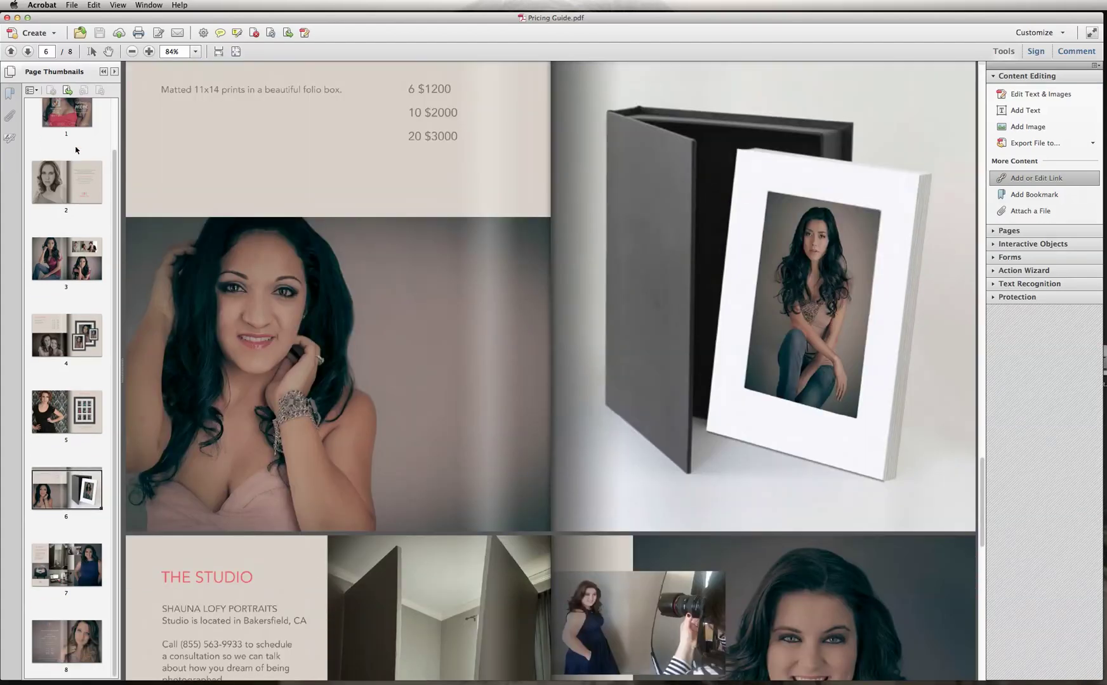
scroll(75, 149, up, 2)
click(75, 149)
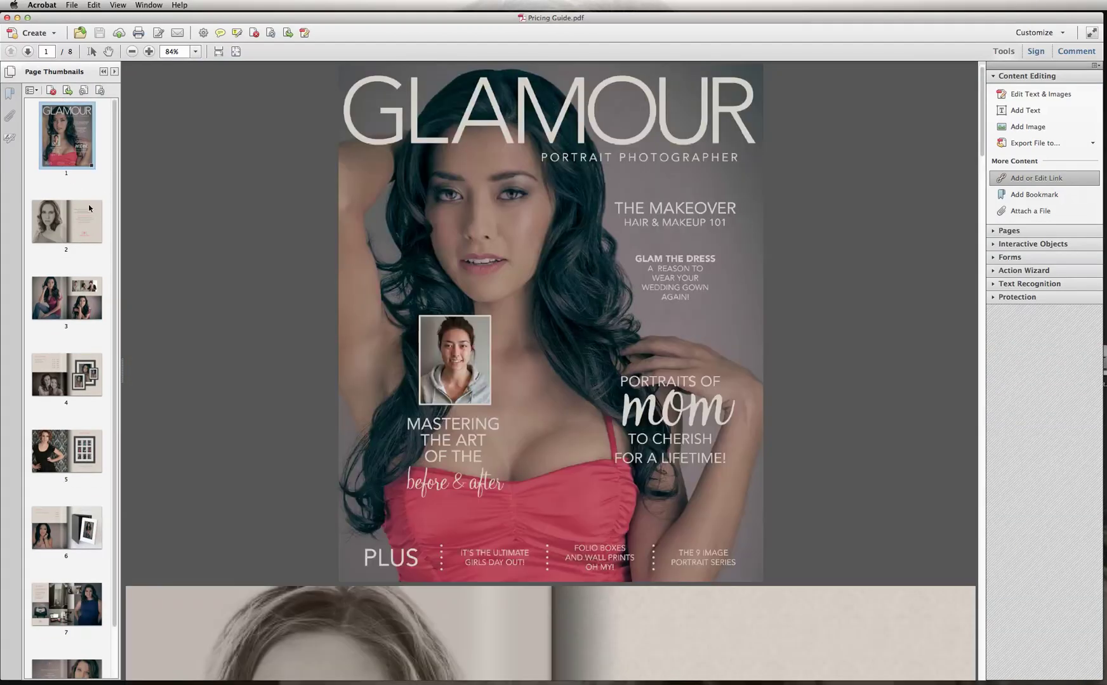
scroll(89, 218, down, 2)
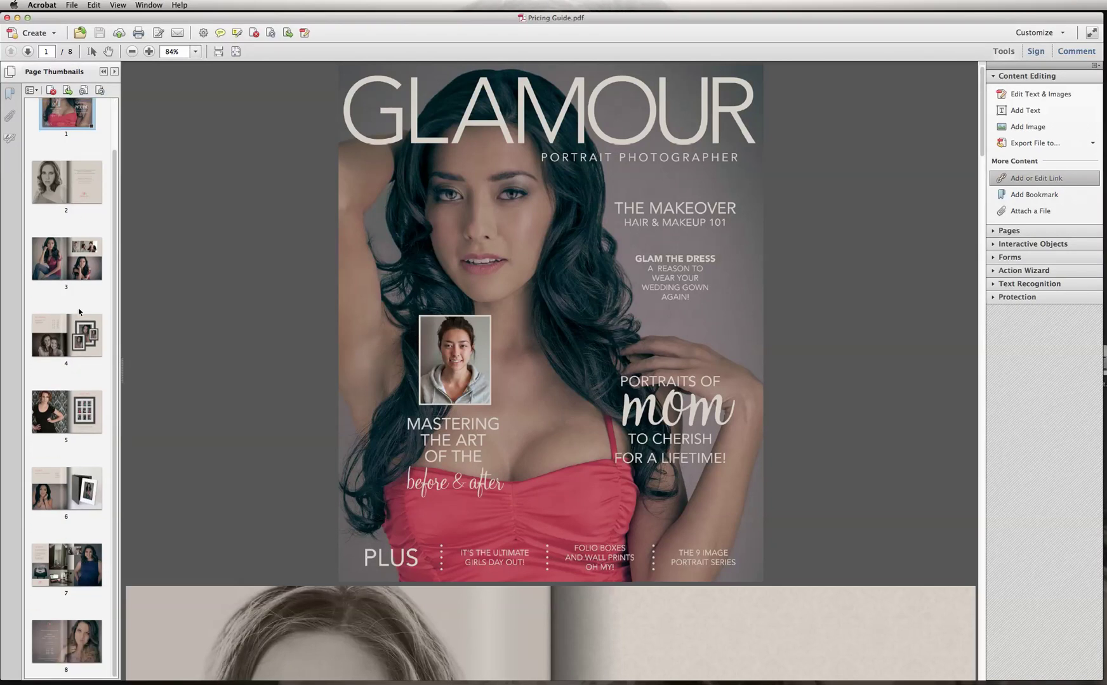